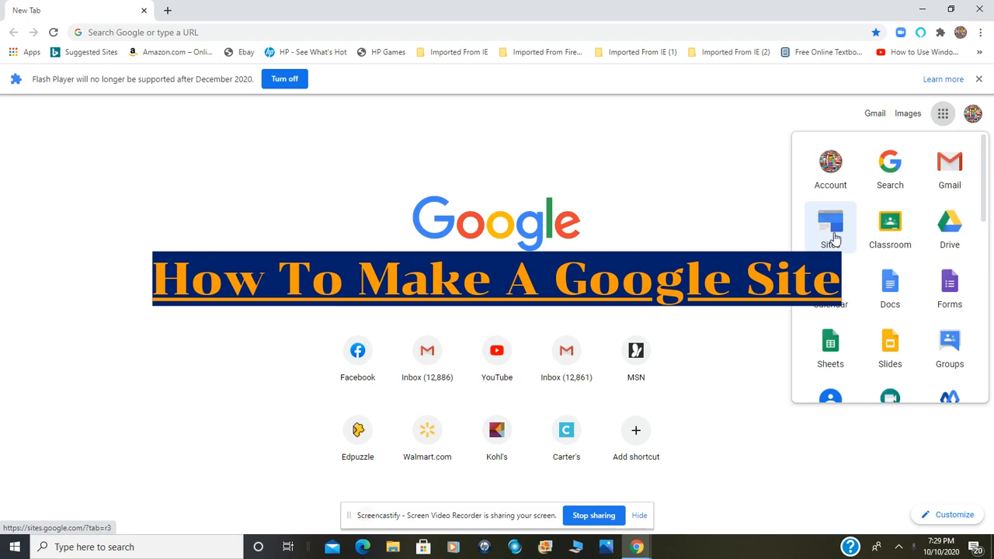
- Open Google Sites from the Google apps and start a new blank site
left_click(834, 237)
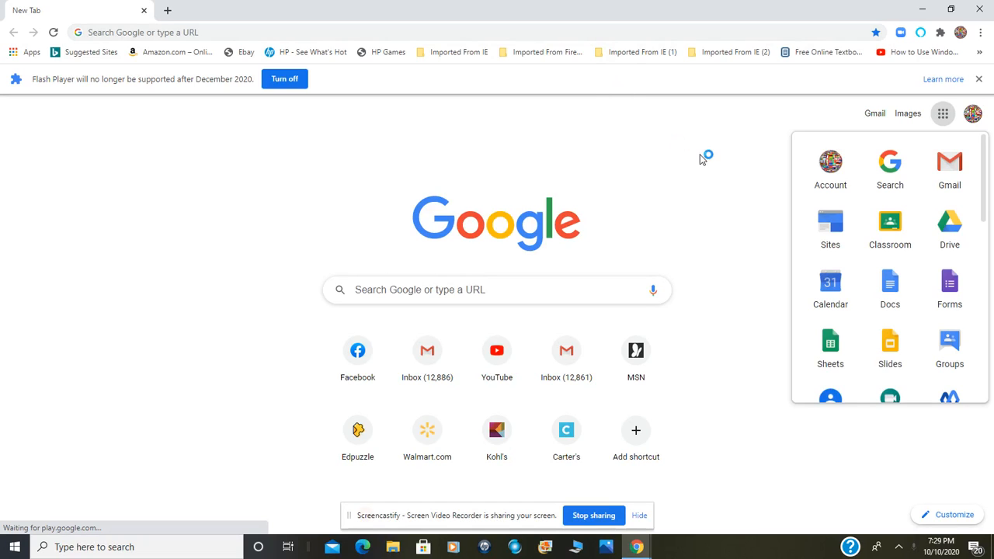
left_click(835, 227)
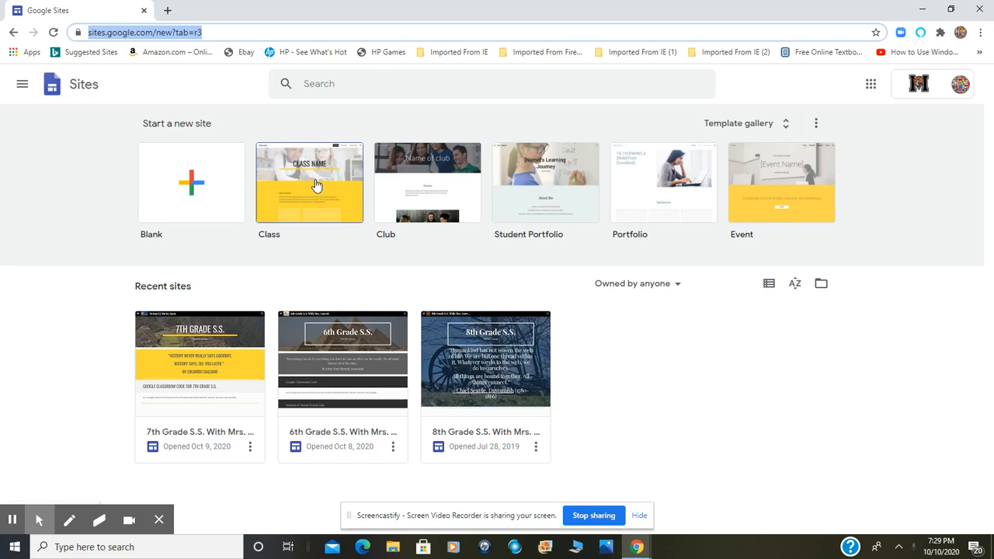
left_click(230, 189)
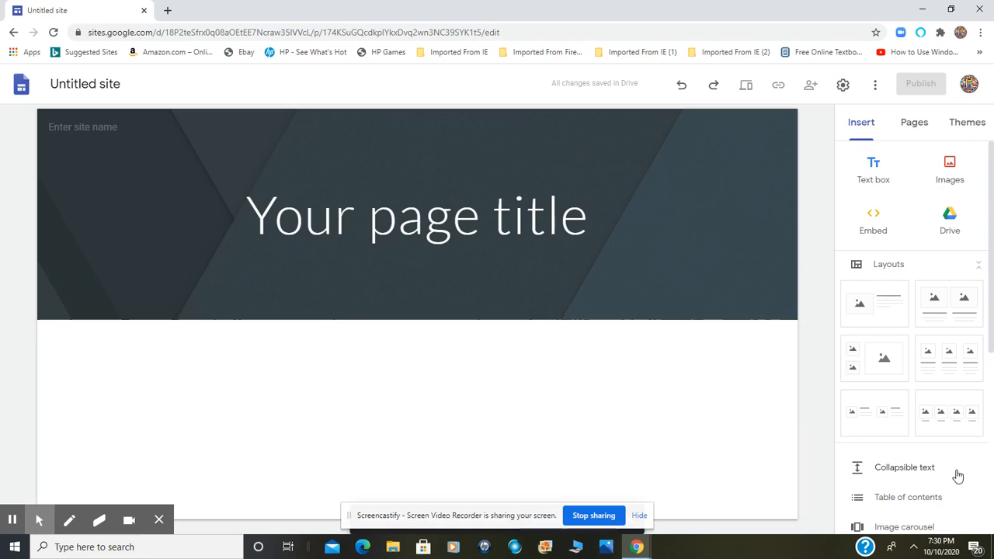
left_click(925, 410)
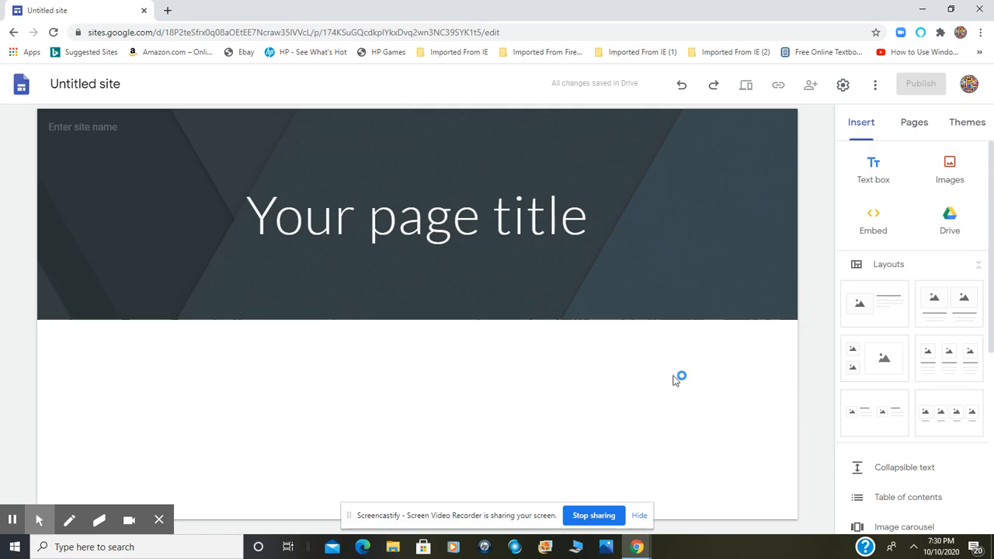
- Replace the placeholder page title in the header with "Legislative Branch"
left_click(431, 197)
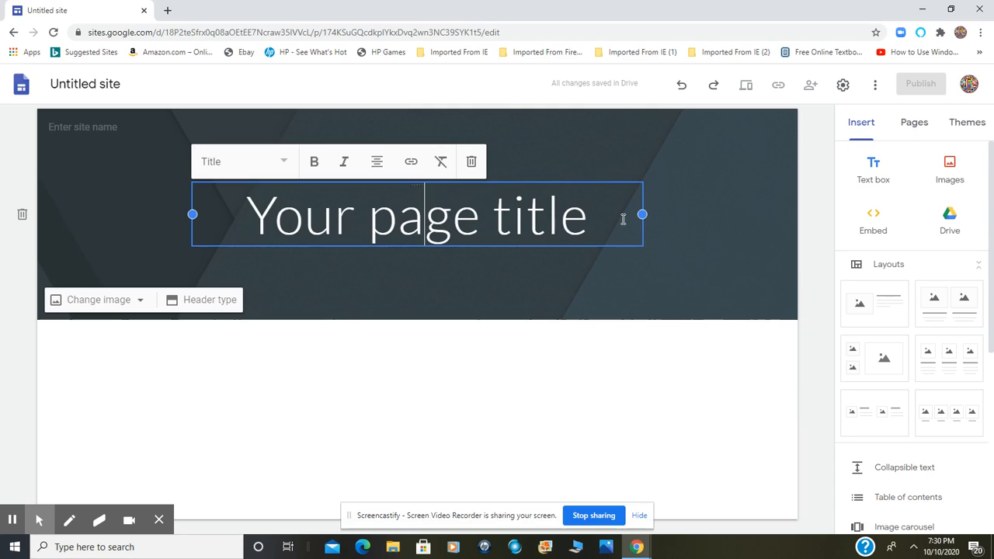
left_click(590, 215)
left_click_drag(518, 209, 260, 199)
key("BackSpace")
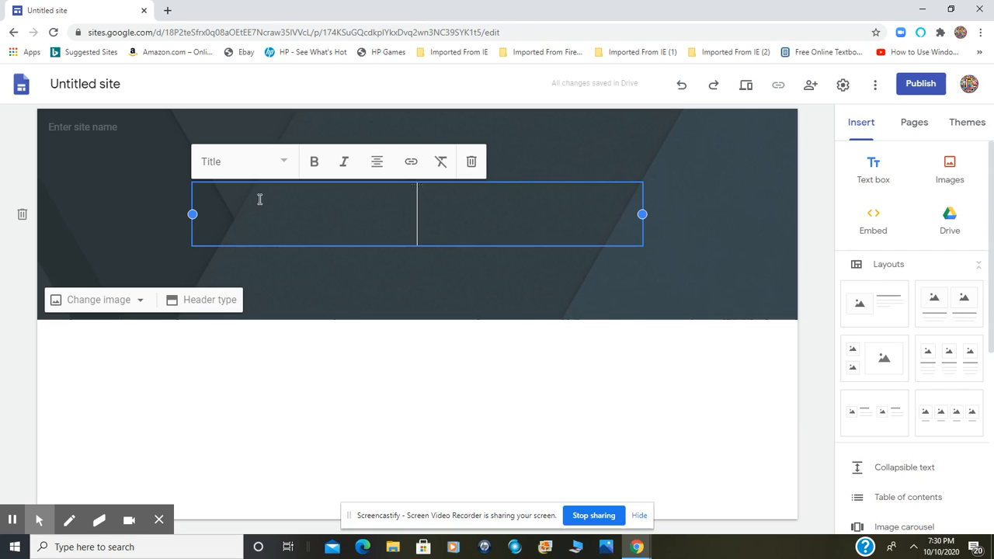
type("Lr")
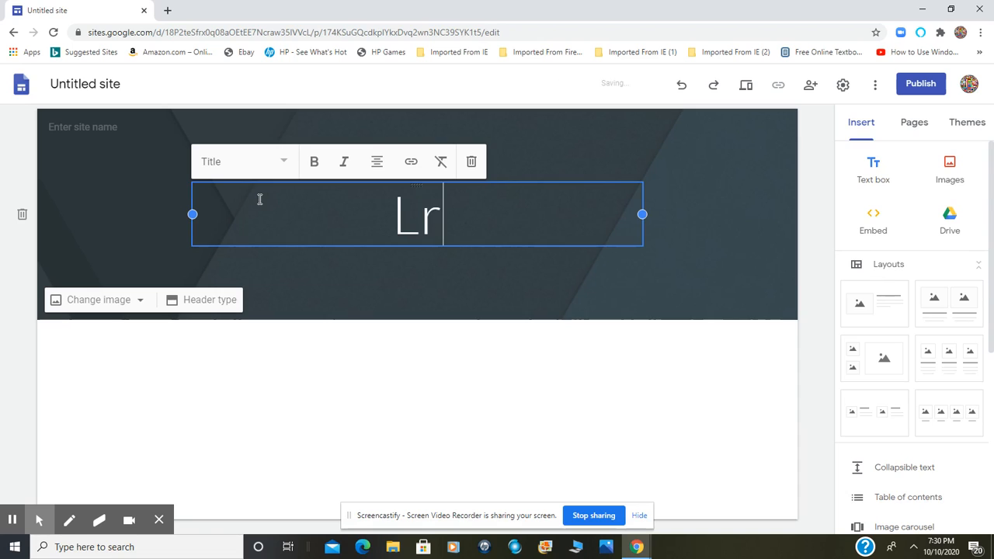
key("BackSpace")
type("e")
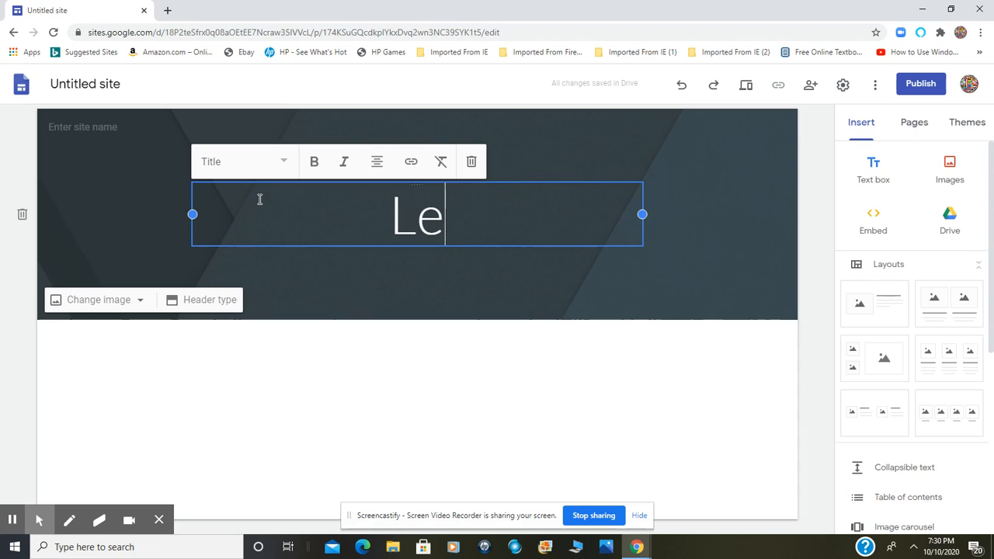
type("gisl")
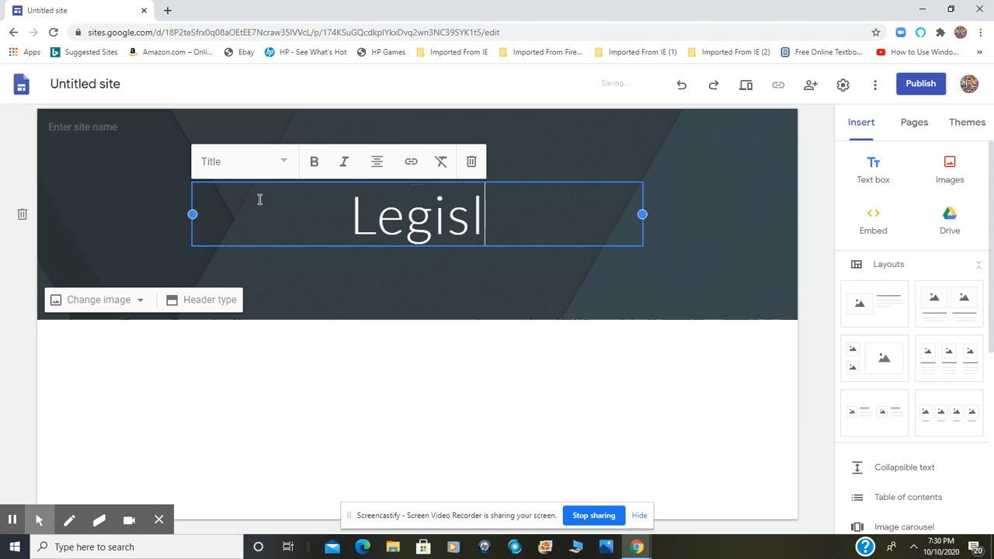
type("ative")
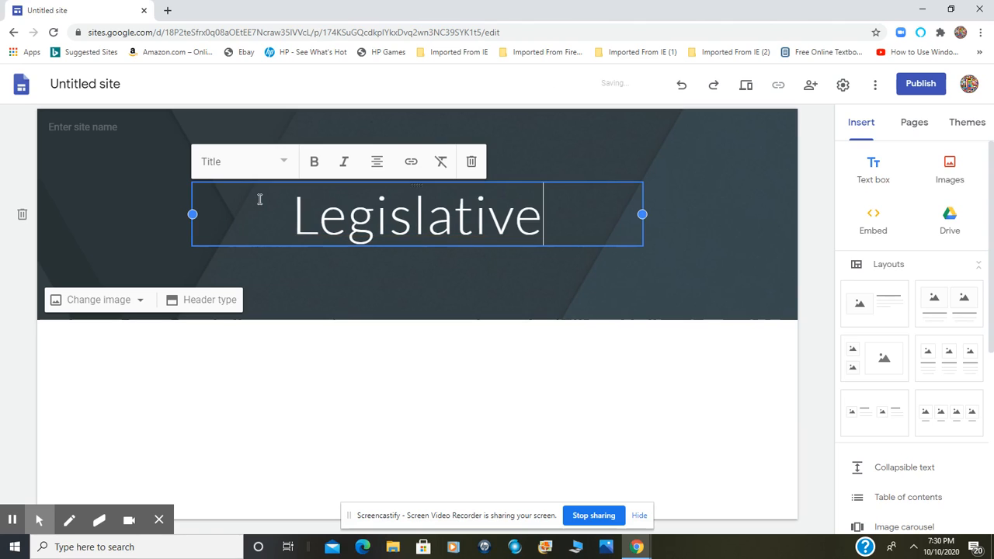
type(" Bra")
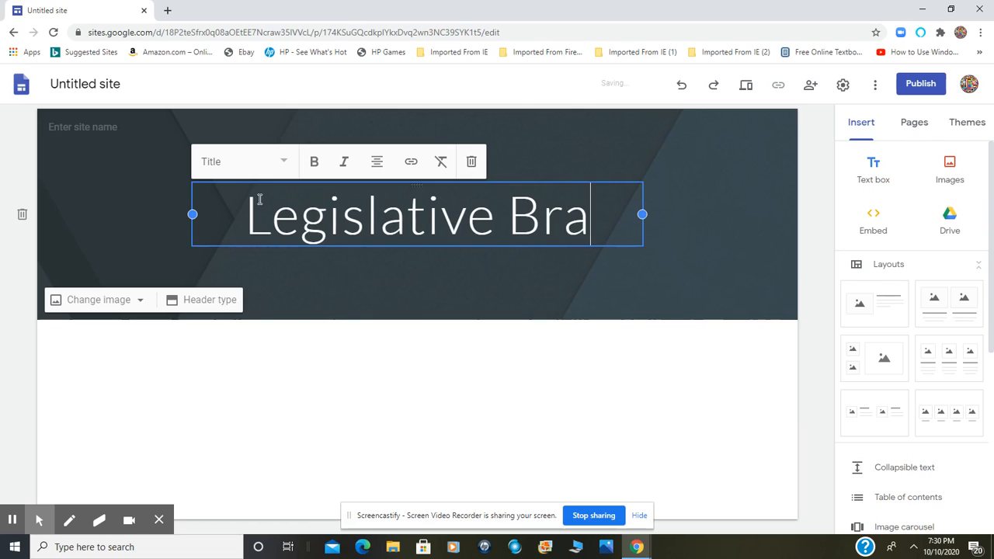
type("nch")
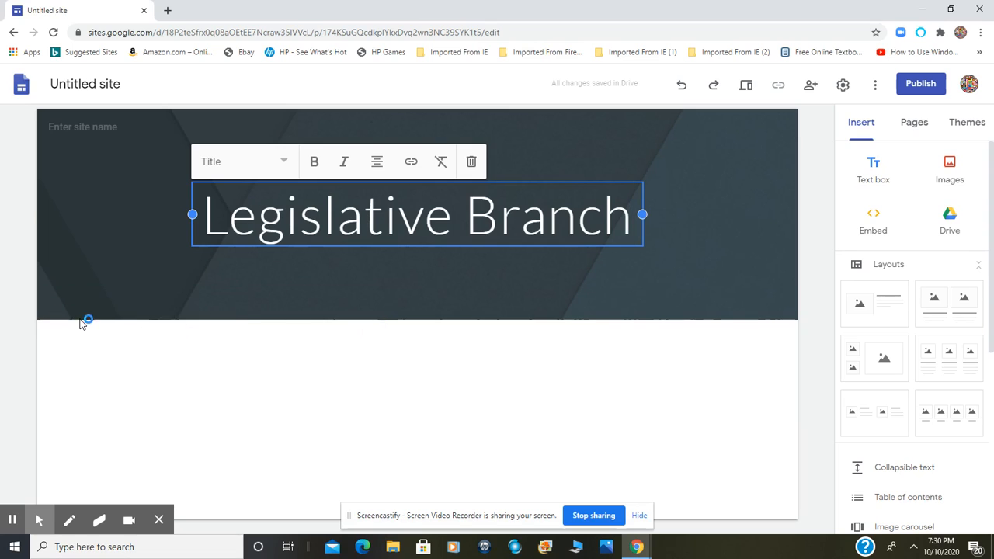
- Enter "U.S. Government" as the site name
left_click(84, 125)
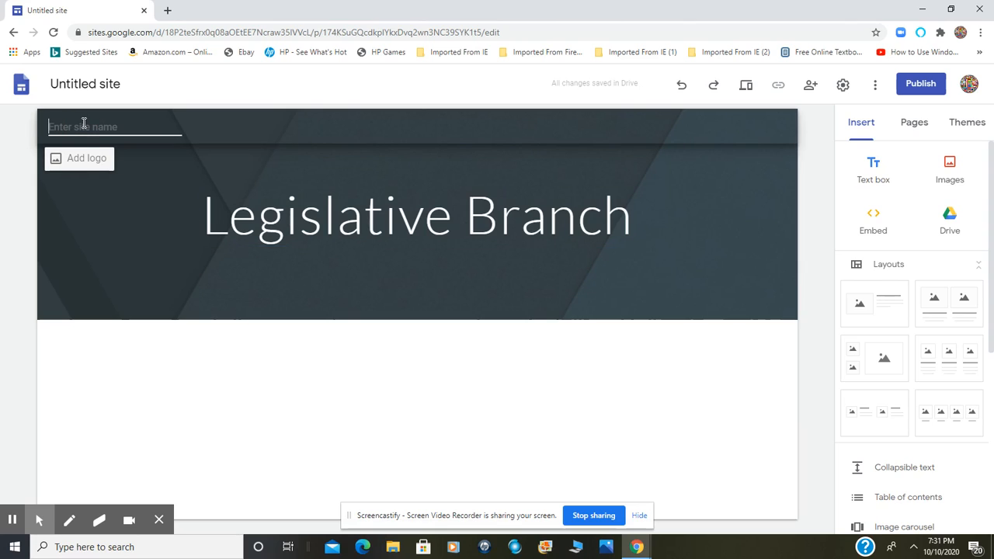
type("U.S. B")
key("BackSpace")
key("BackSpace")
key("BackSpace")
type("Government")
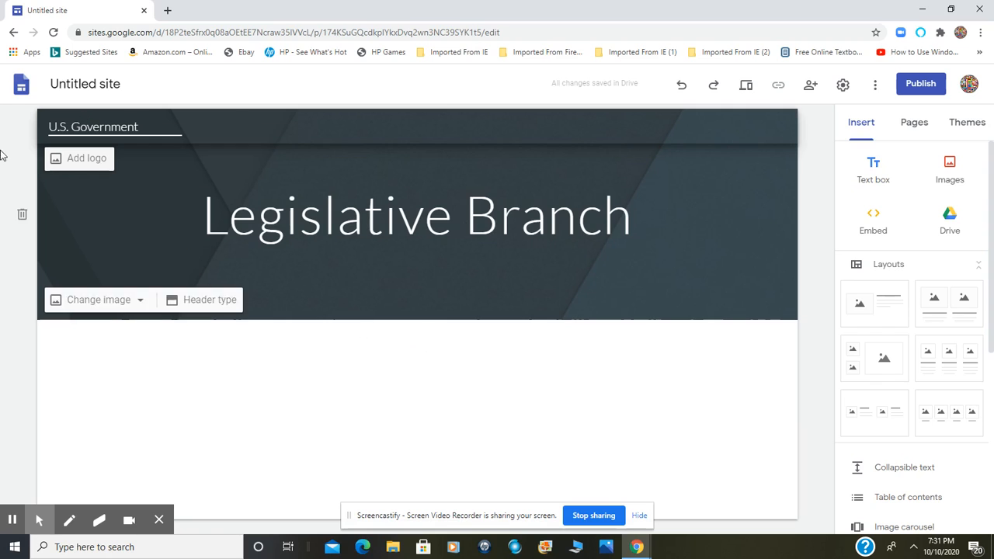
- Start adding a site logo by searching Google images for "u.s. flag"
left_click(84, 159)
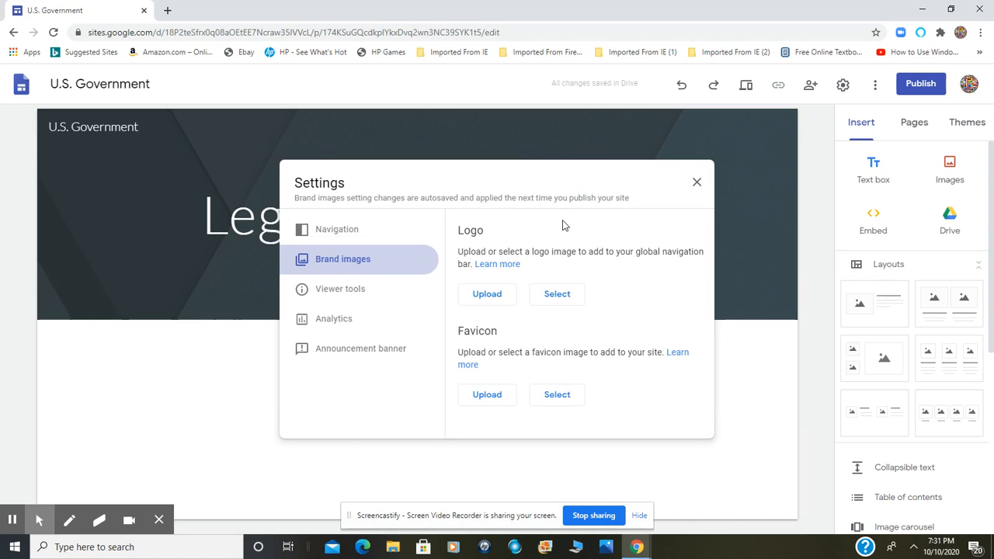
left_click(548, 299)
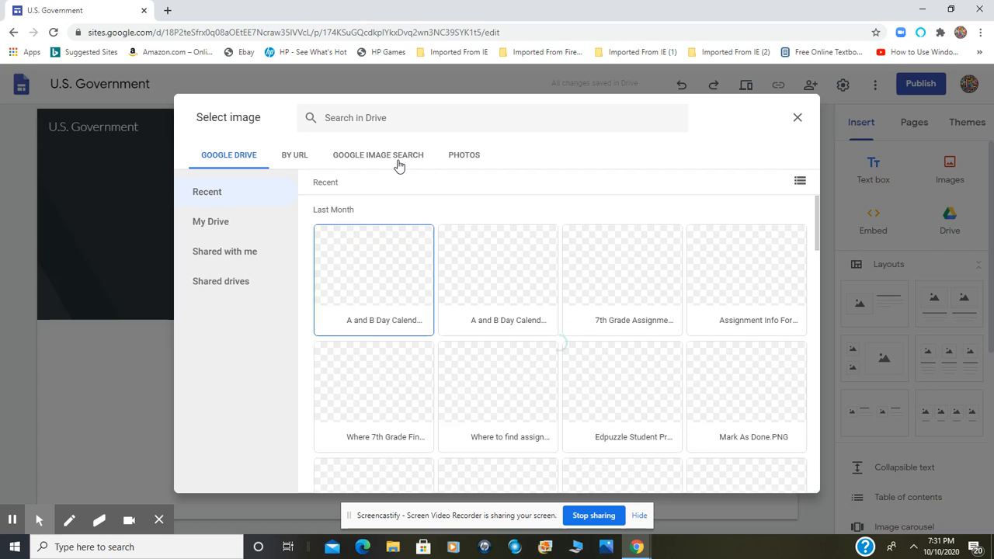
left_click(398, 163)
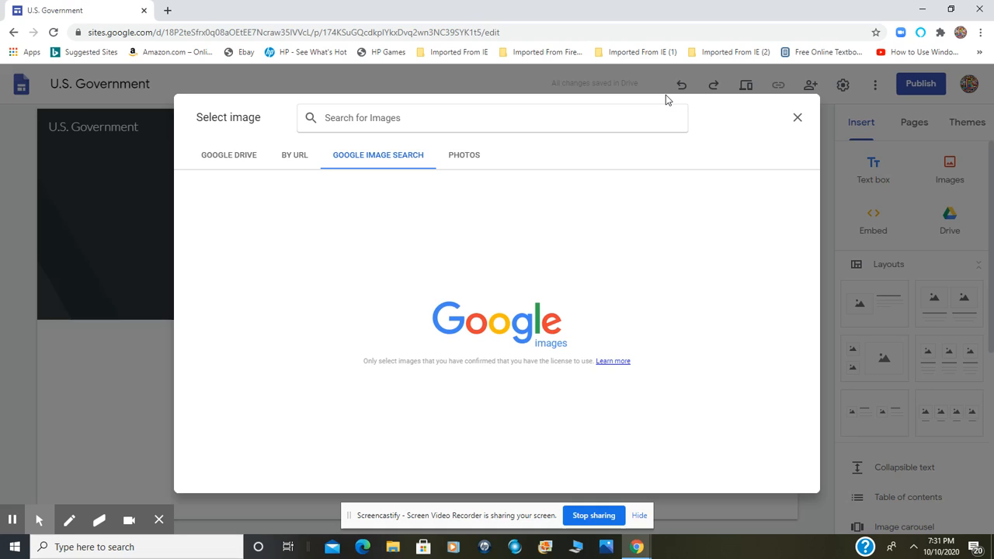
type("u.s. flag")
key("Return")
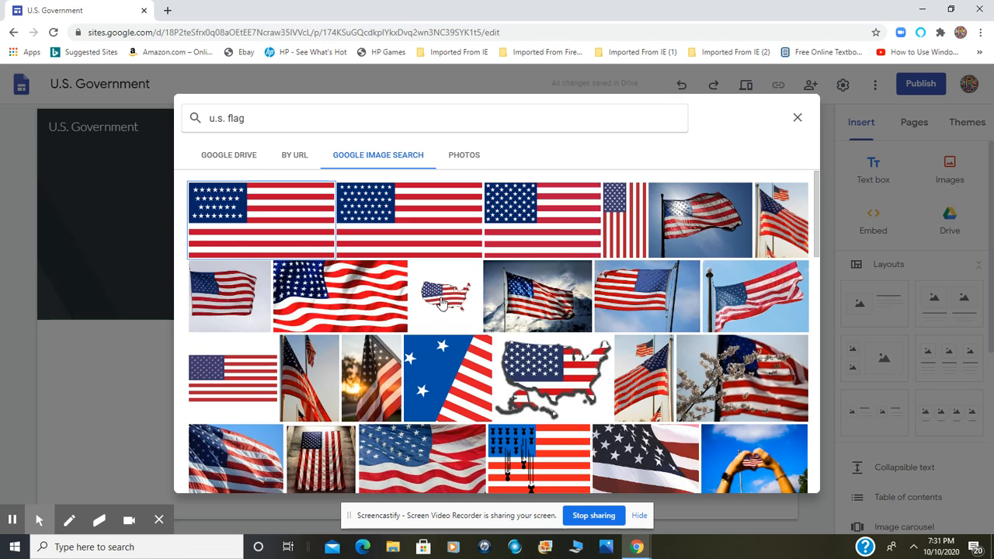
- Insert the photo of hands forming a heart against a blue sky as the site logo
left_click(441, 302)
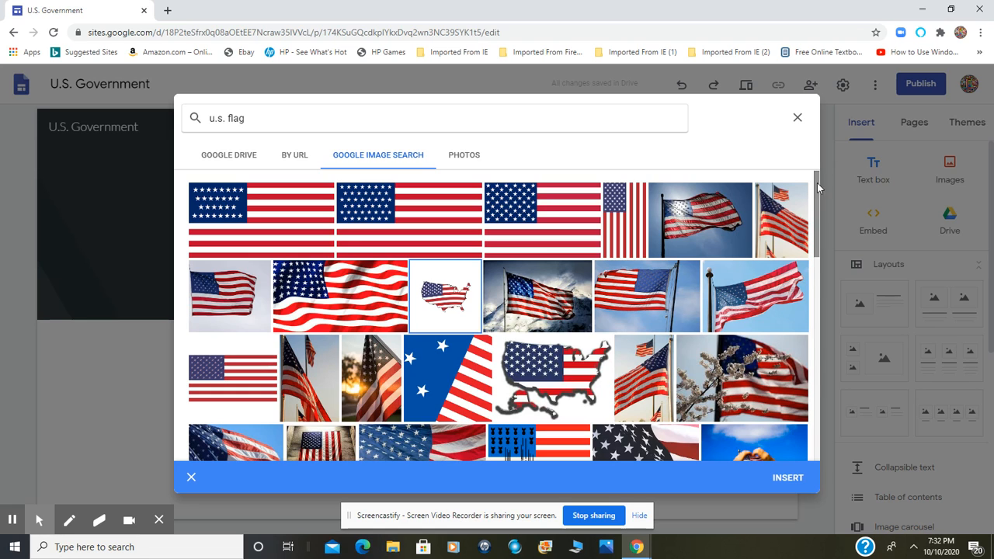
left_click_drag(818, 188, 806, 247)
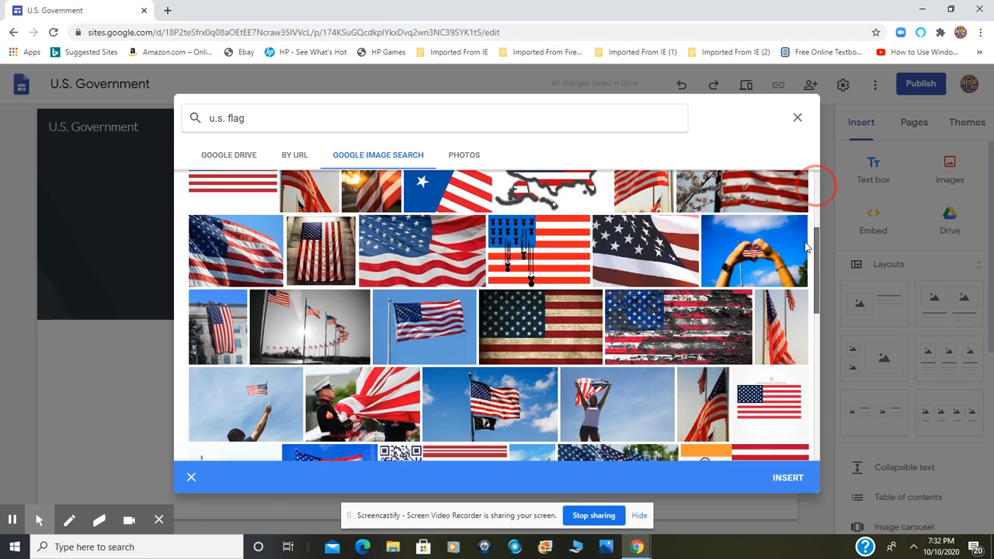
left_click(730, 260)
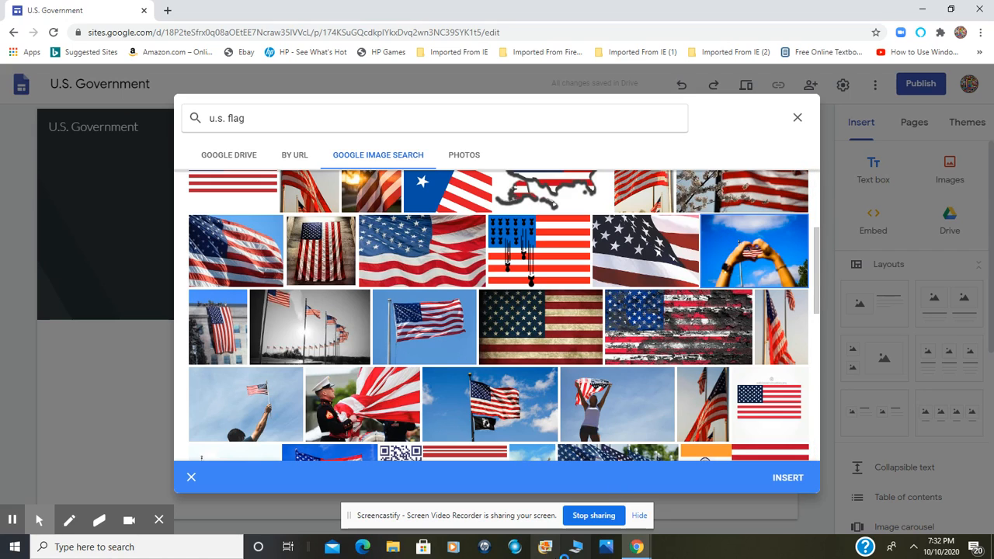
left_click(789, 225)
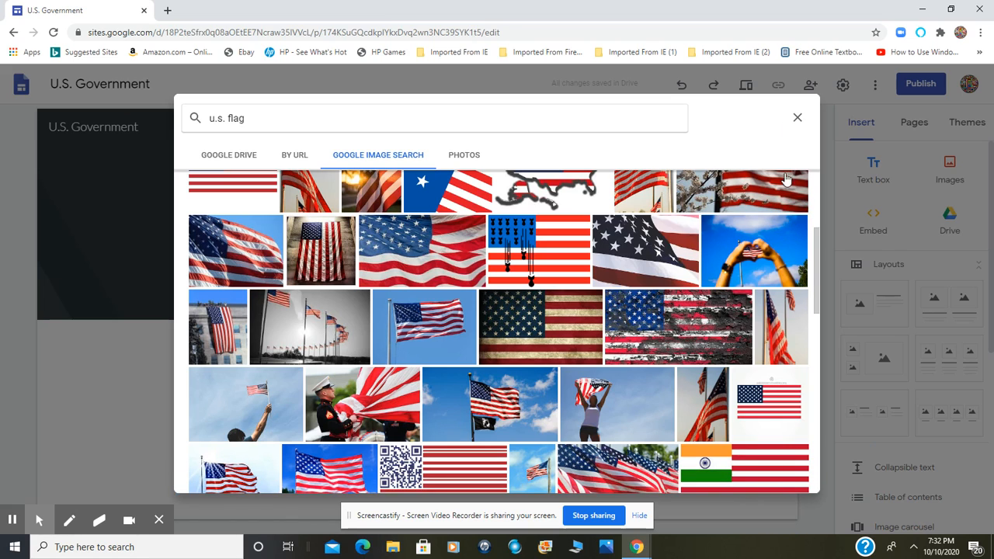
left_click(770, 272)
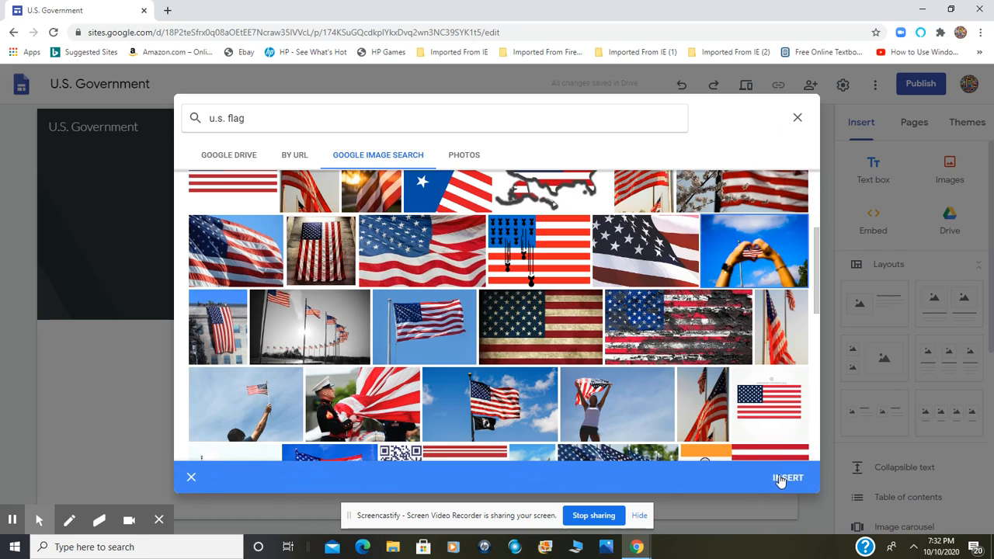
left_click(784, 478)
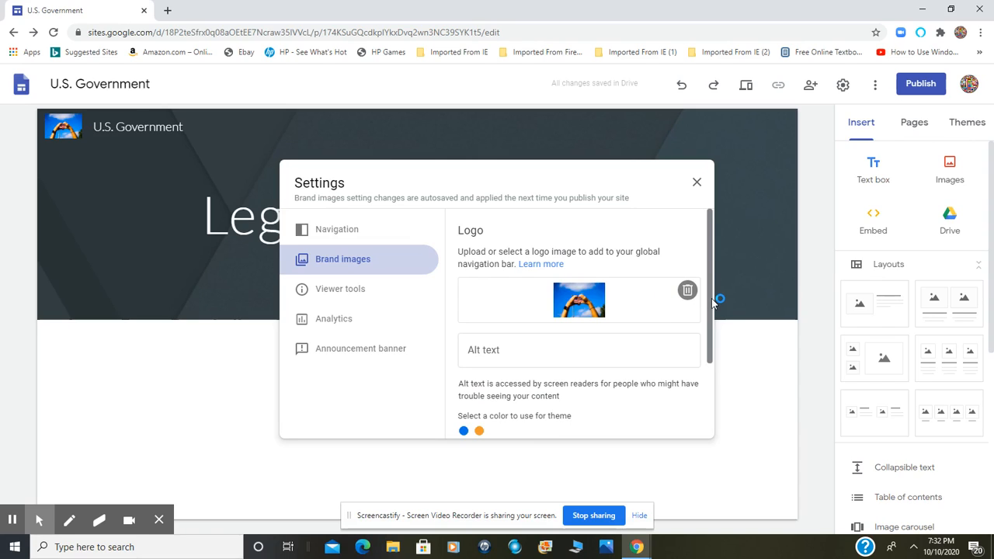
- Set the theme color to the logo's blue, close the settings, and apply the Impression theme to the site
left_click_drag(713, 302, 703, 372)
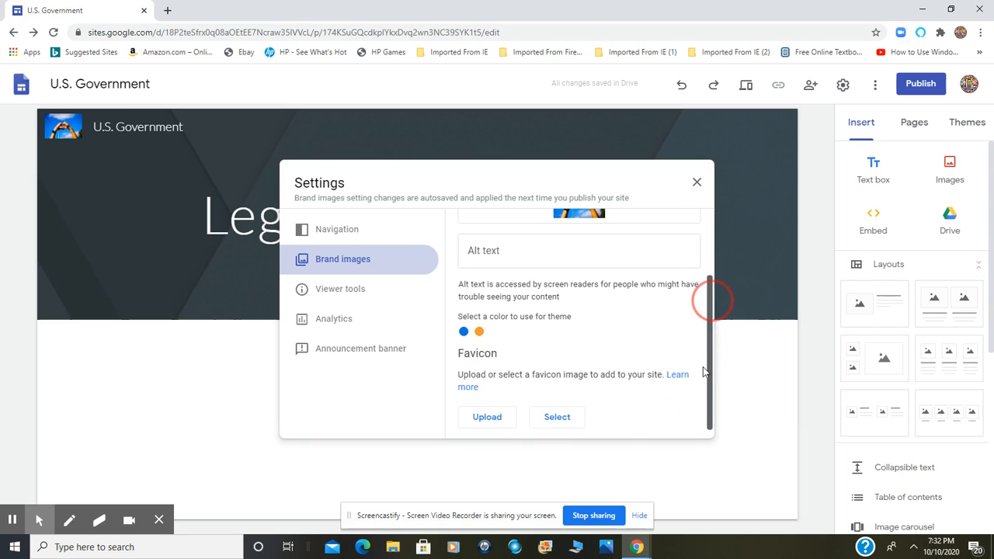
left_click(479, 332)
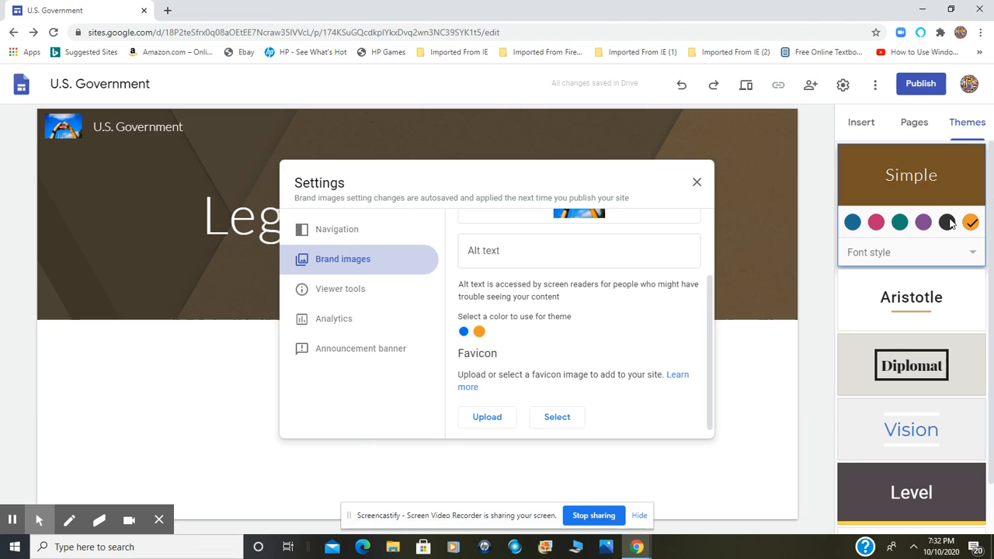
left_click(462, 332)
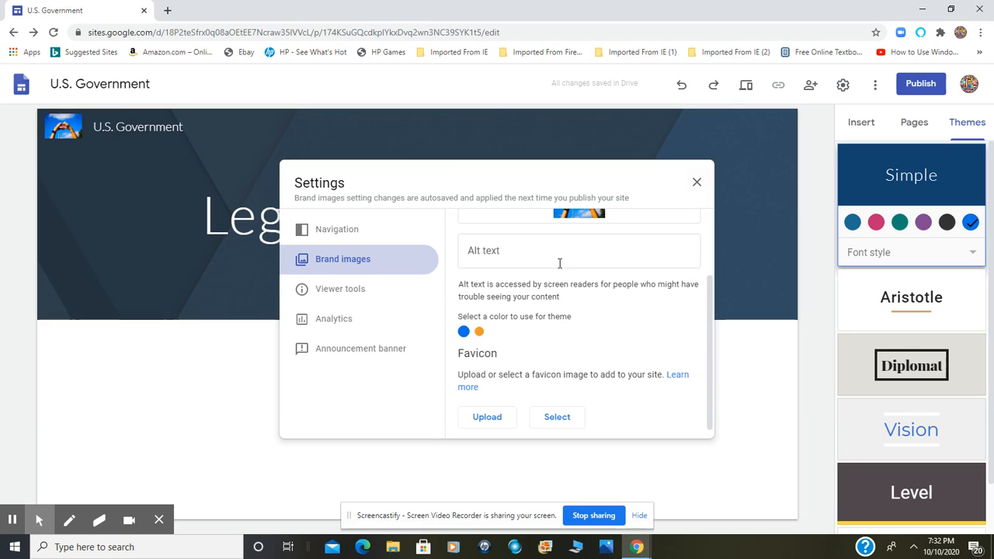
left_click(698, 183)
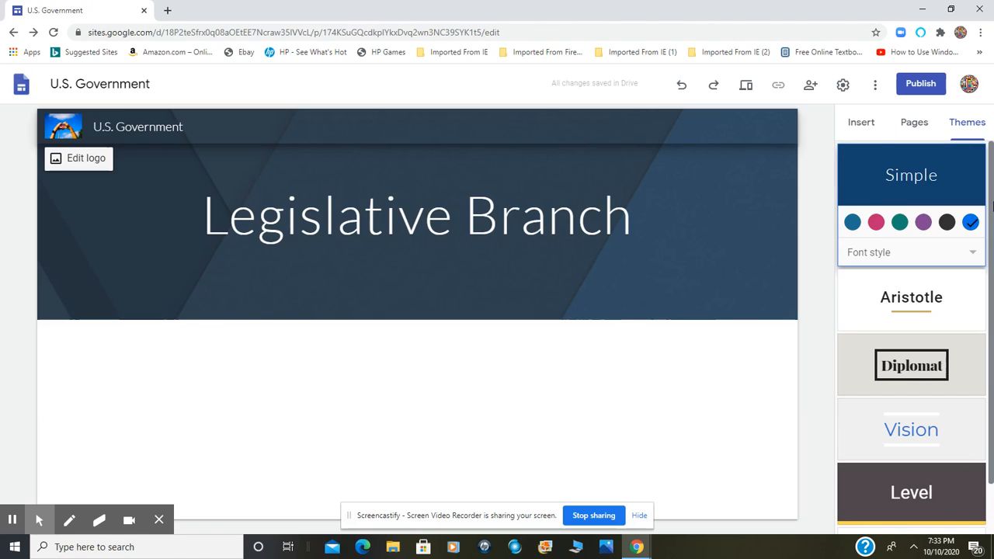
left_click_drag(991, 204, 990, 232)
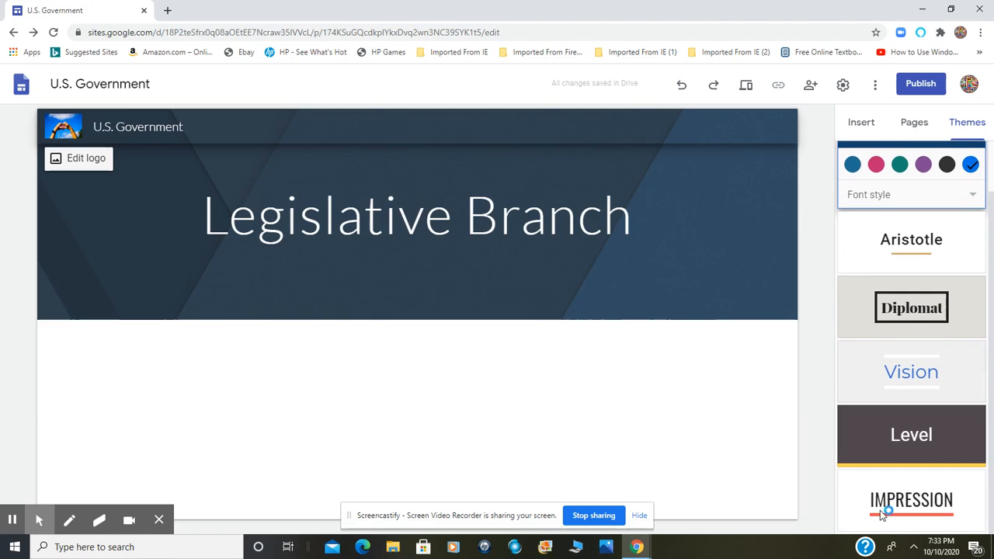
left_click(905, 491)
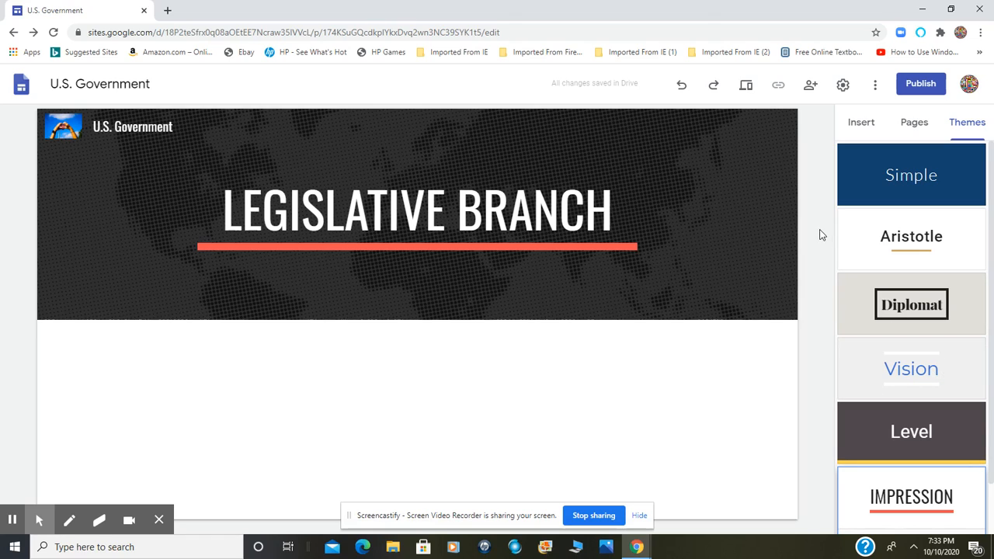
- Start changing the header background image by searching Google images for "congress"
mouse_move(326, 182)
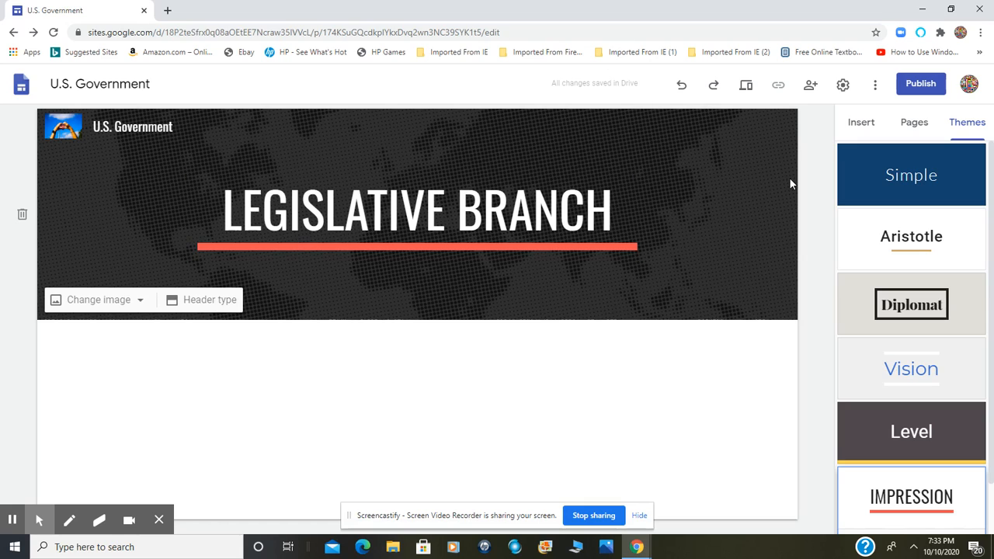
left_click(97, 309)
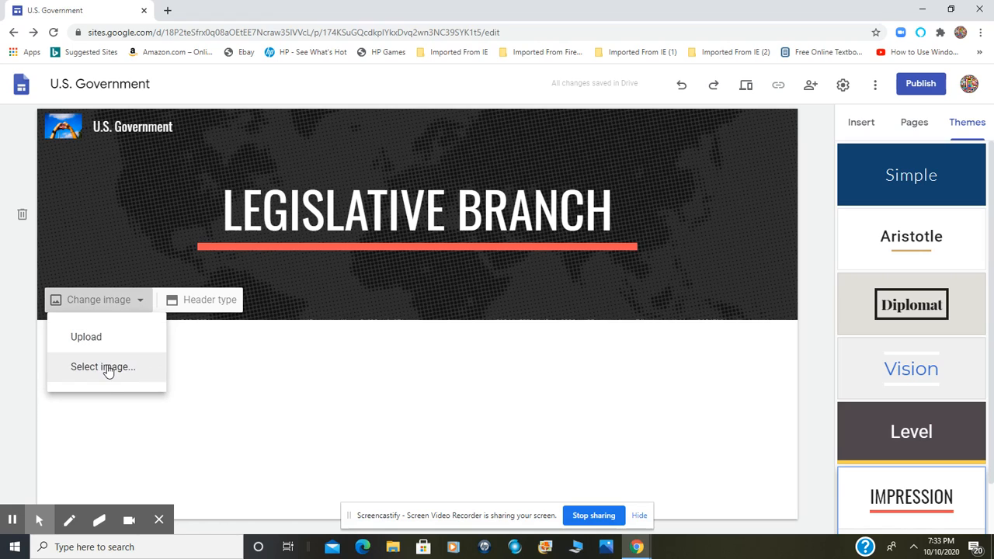
left_click(107, 369)
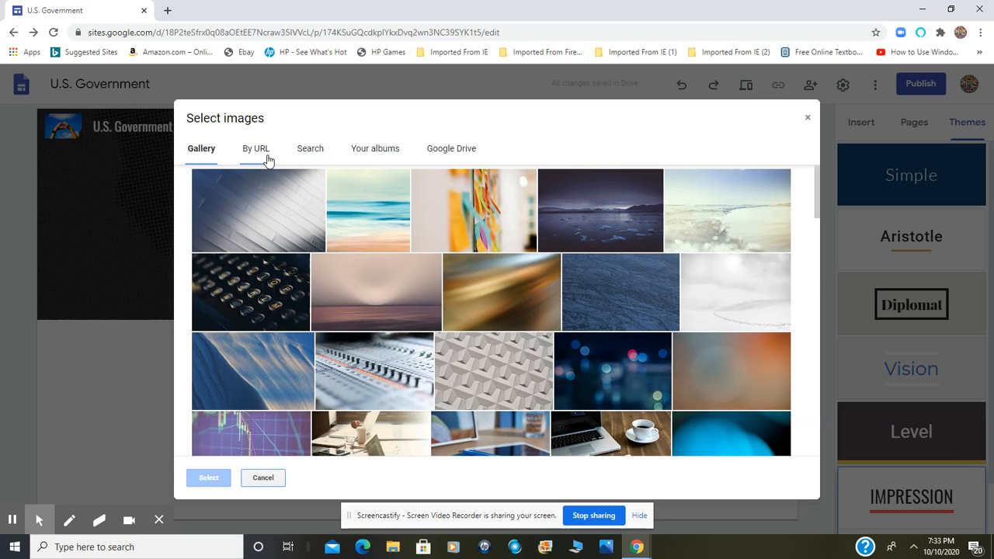
left_click(307, 153)
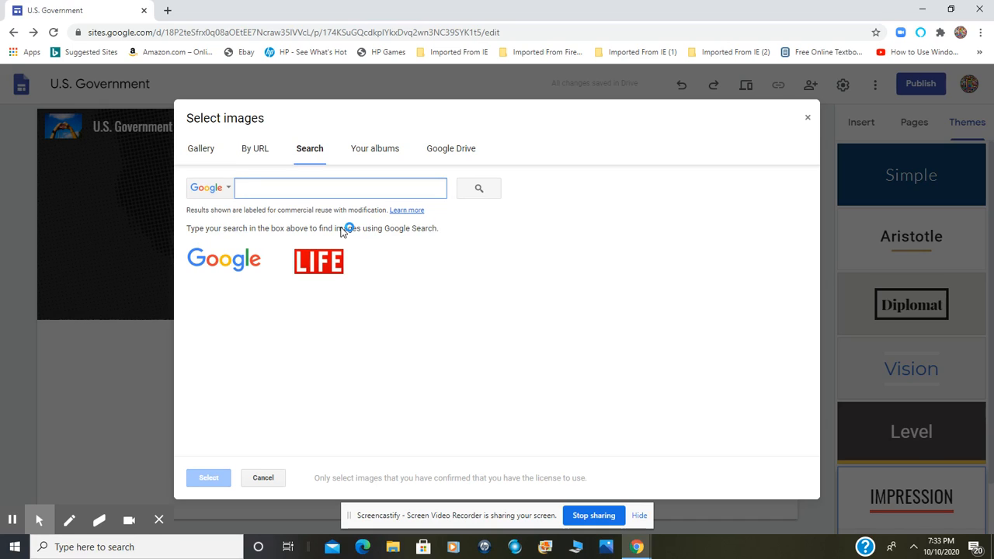
type("congress")
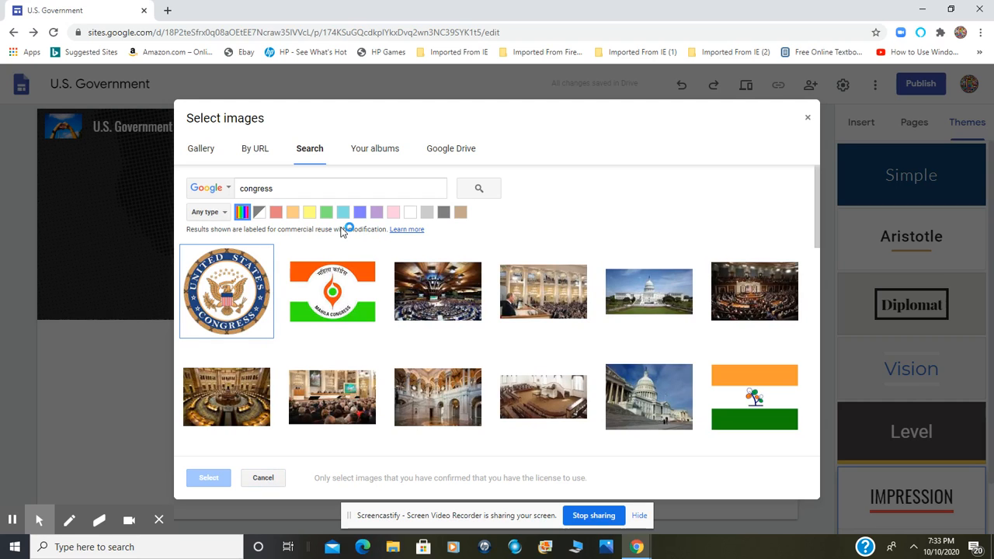
- Insert the daytime photo of the U.S. Capitol under a blue sky as the header background, and show the insertable page elements
left_click(673, 308)
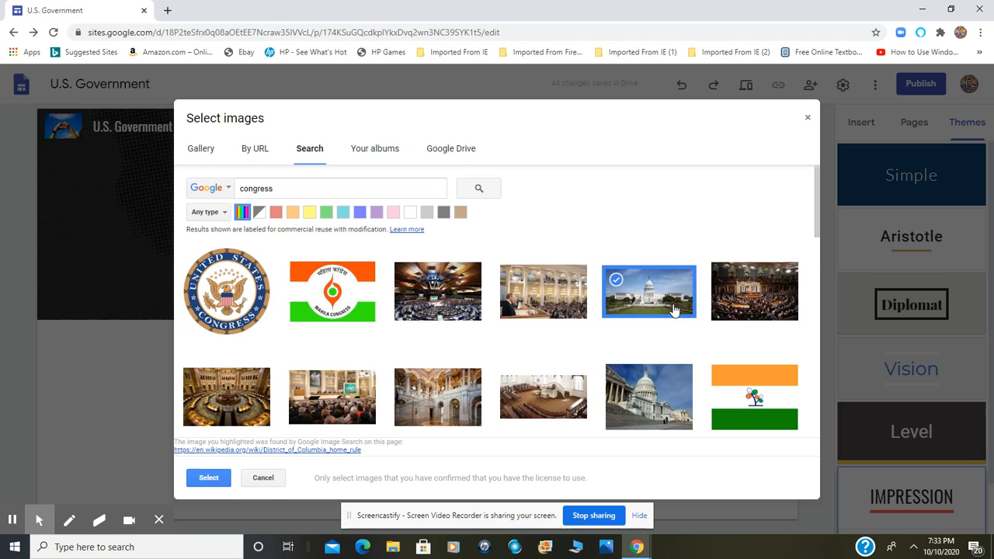
left_click(200, 478)
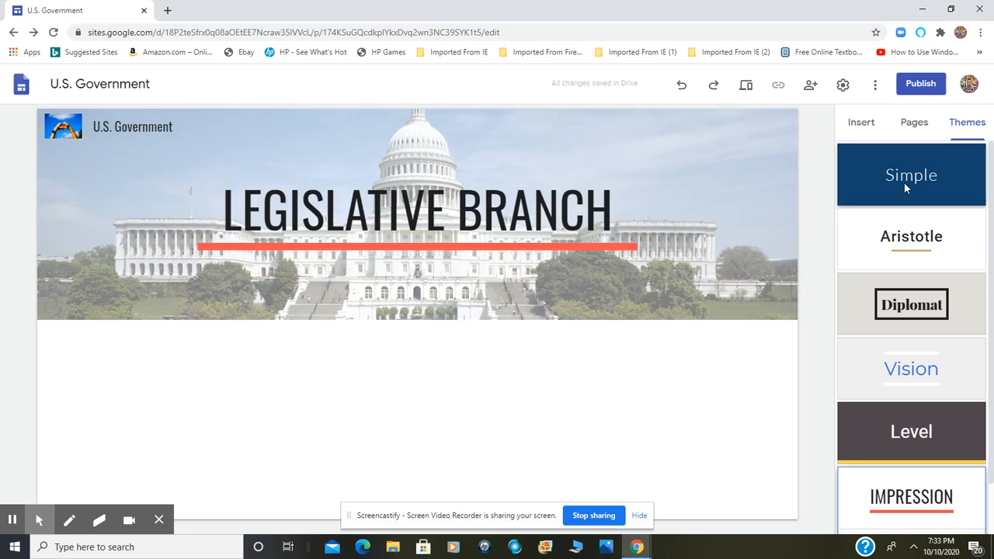
left_click(868, 124)
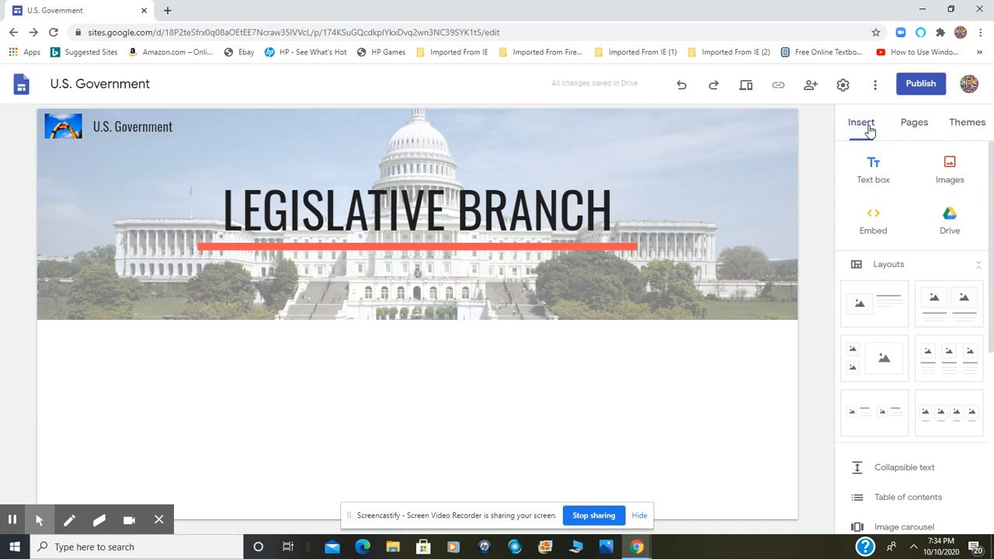
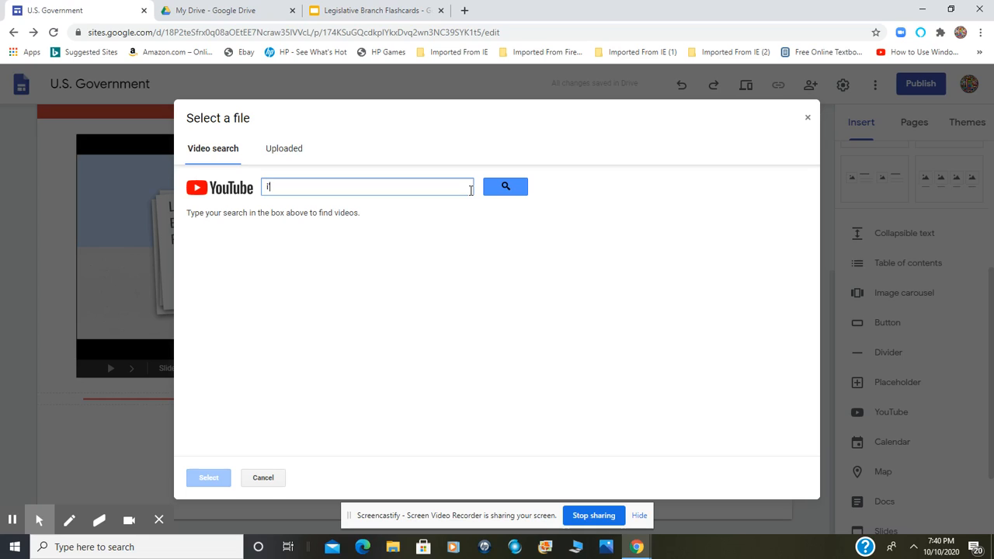
- Search YouTube for "i'm just a bill" and insert "Schoolhouse Rock: America - I'm Just a Bill Music Video" into the page
type("'m just a bill")
key("Return")
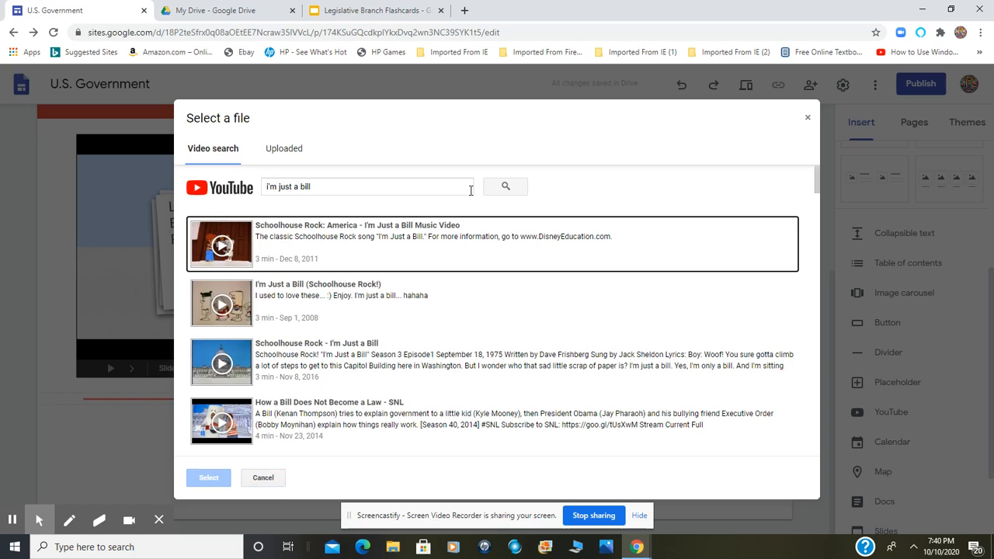
left_click(381, 244)
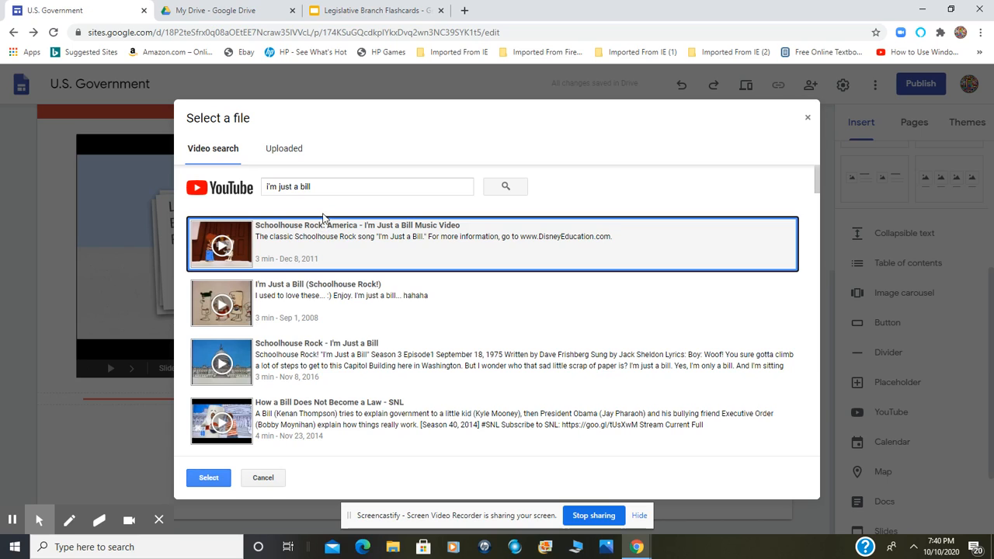
left_click(206, 486)
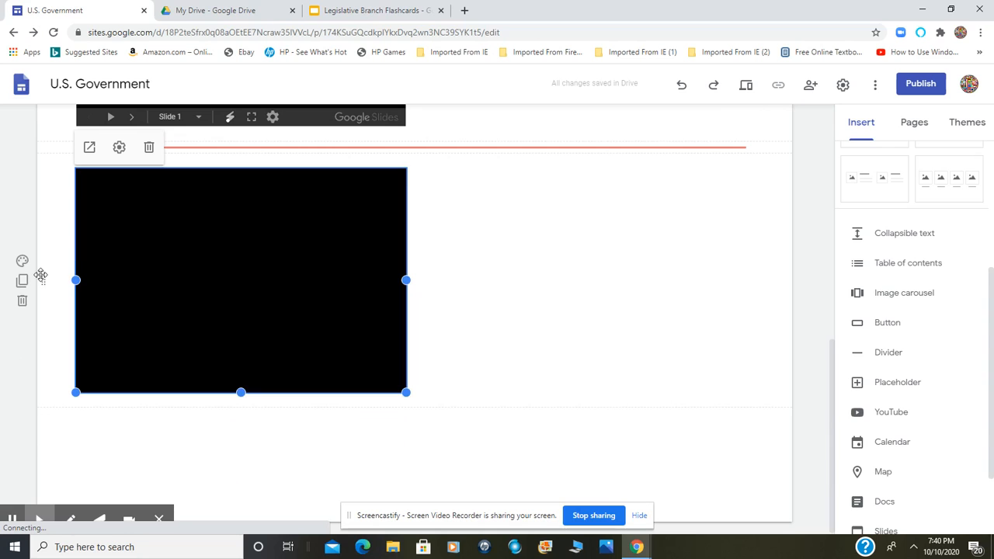
left_click_drag(40, 275, 109, 462)
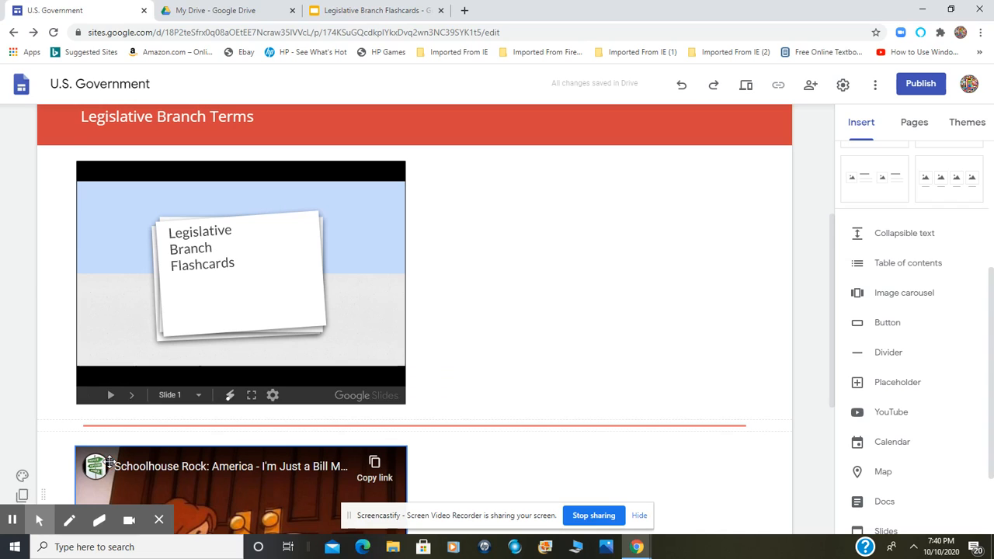
left_click_drag(830, 350, 820, 439)
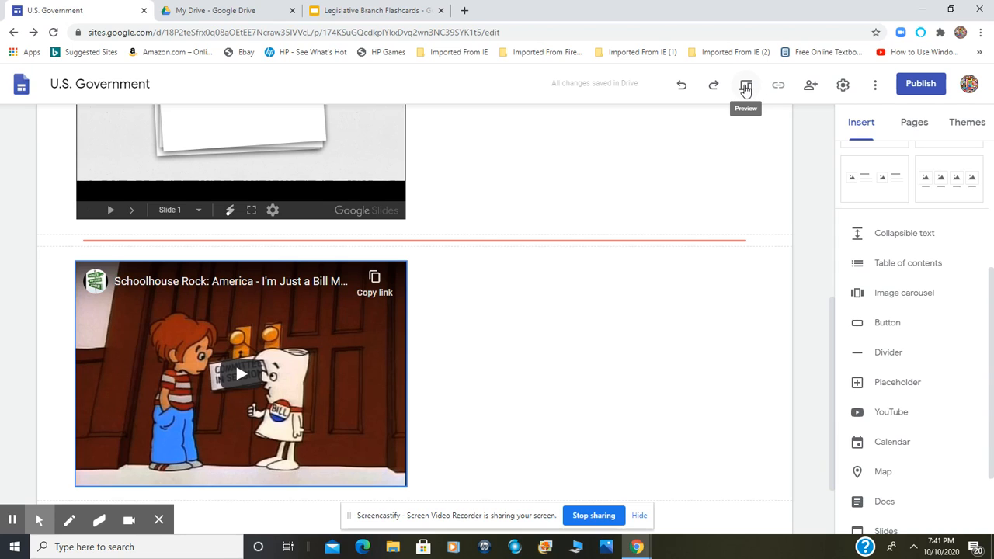
- Preview the site, testing the embedded Legislative Branch Flashcards presentation and the Schoolhouse Rock video, and return to editing
left_click(745, 88)
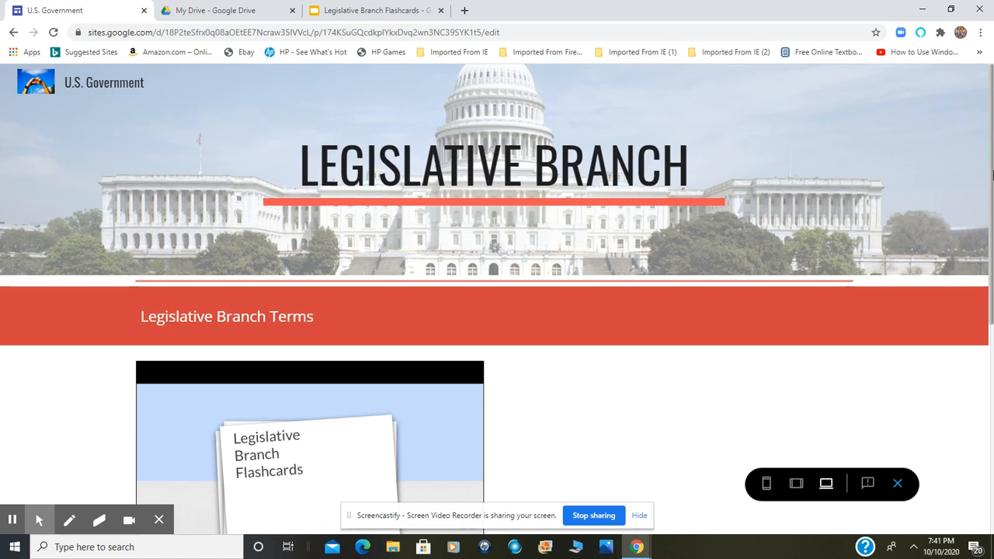
left_click_drag(991, 175, 992, 331)
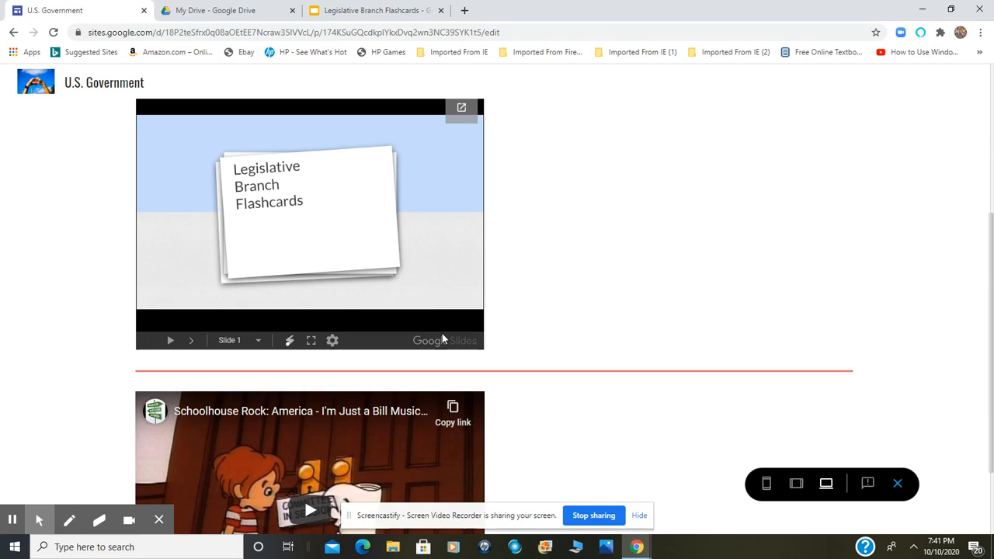
left_click(461, 111)
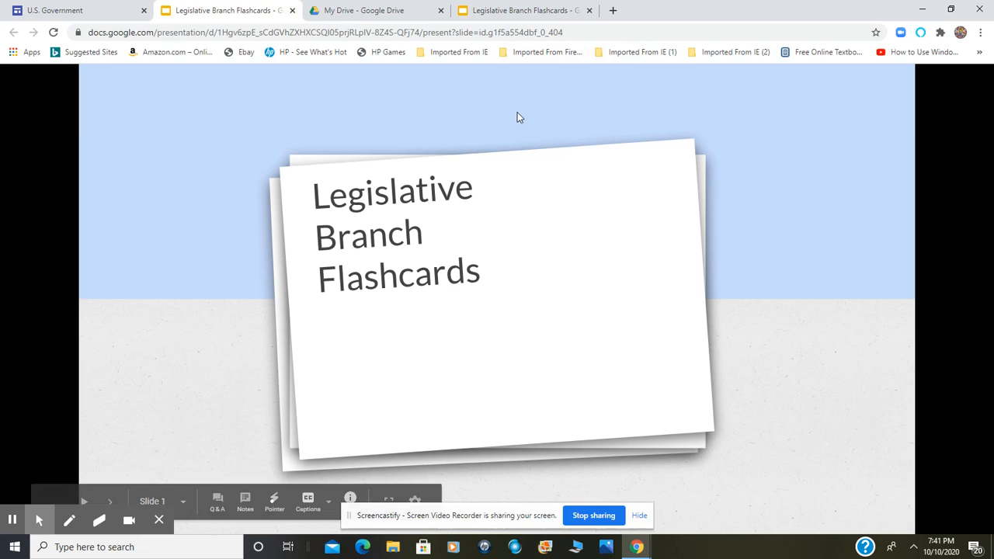
left_click(292, 11)
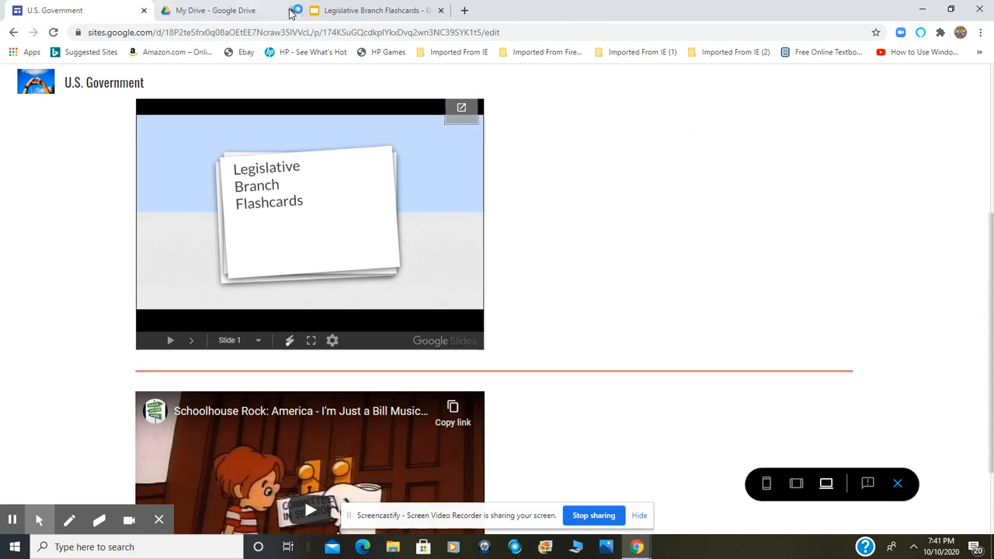
left_click(309, 506)
scroll(309, 466, "down", 1)
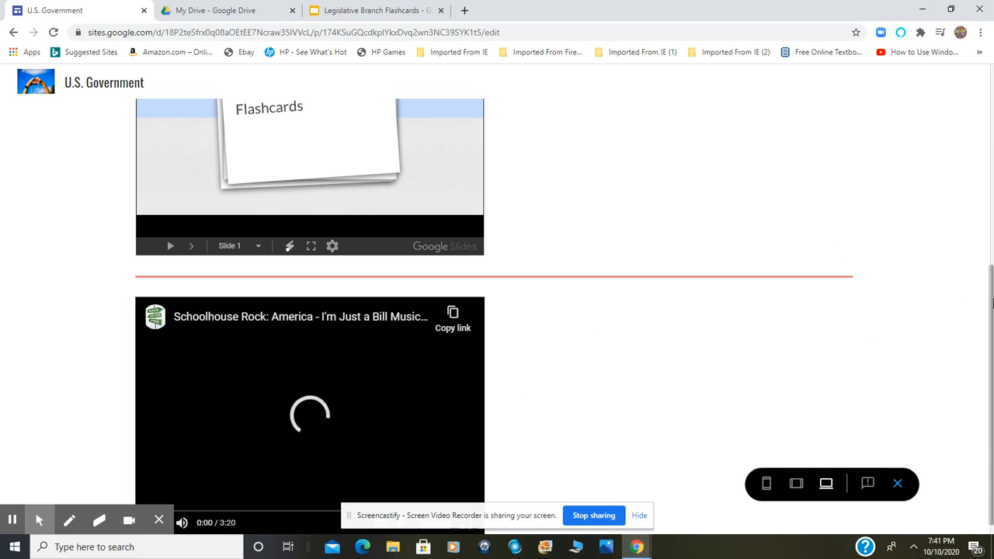
key("Down")
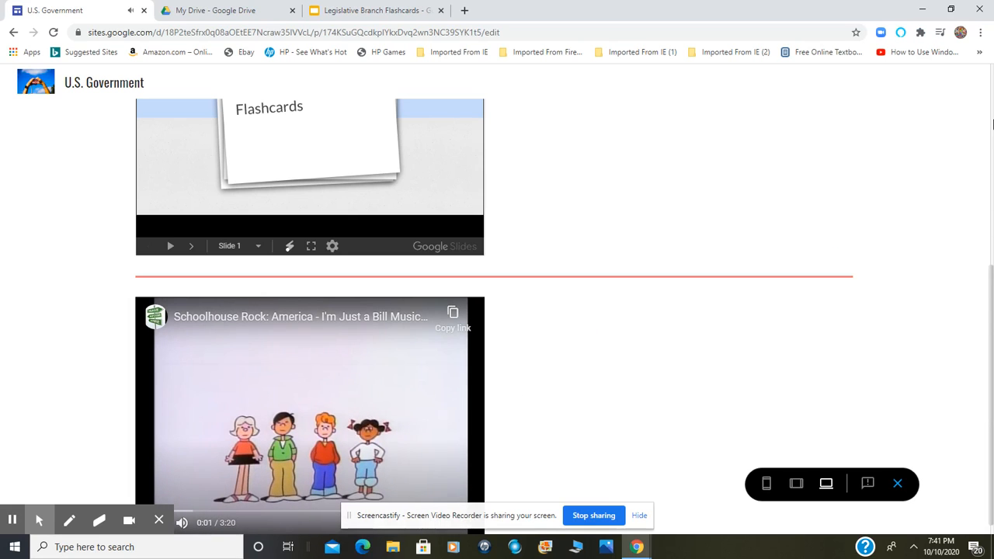
left_click(233, 444)
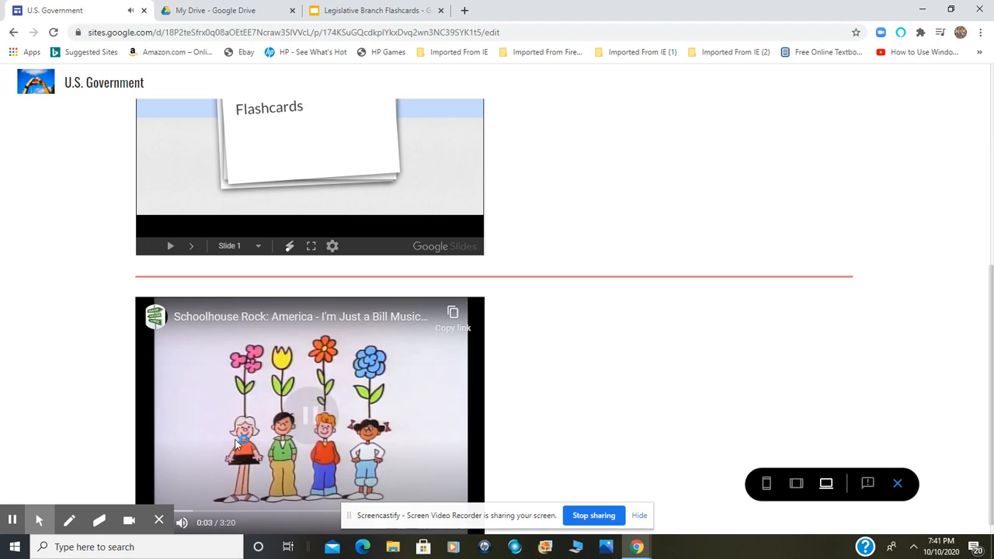
left_click(899, 484)
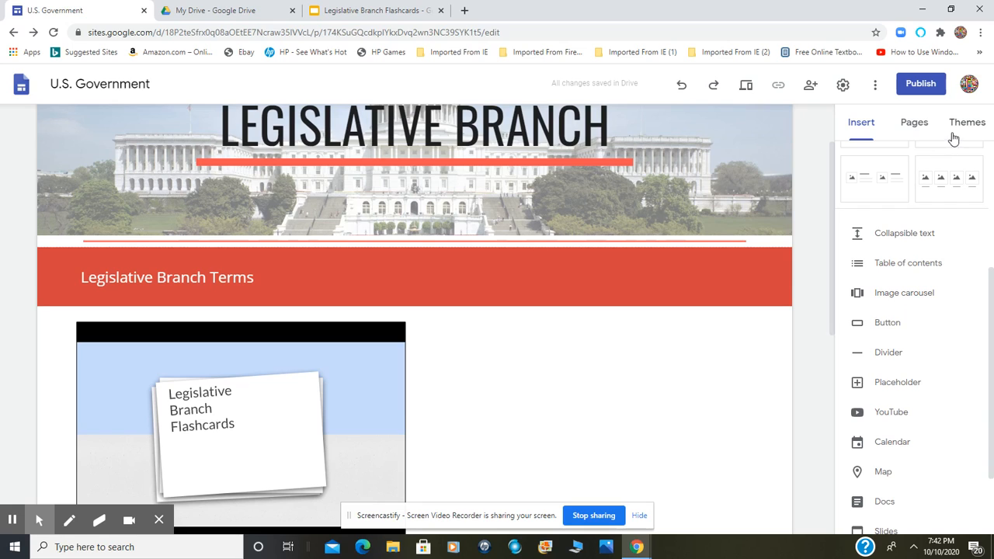
- Add a new page named "Executive Branch" to the site
left_click(963, 128)
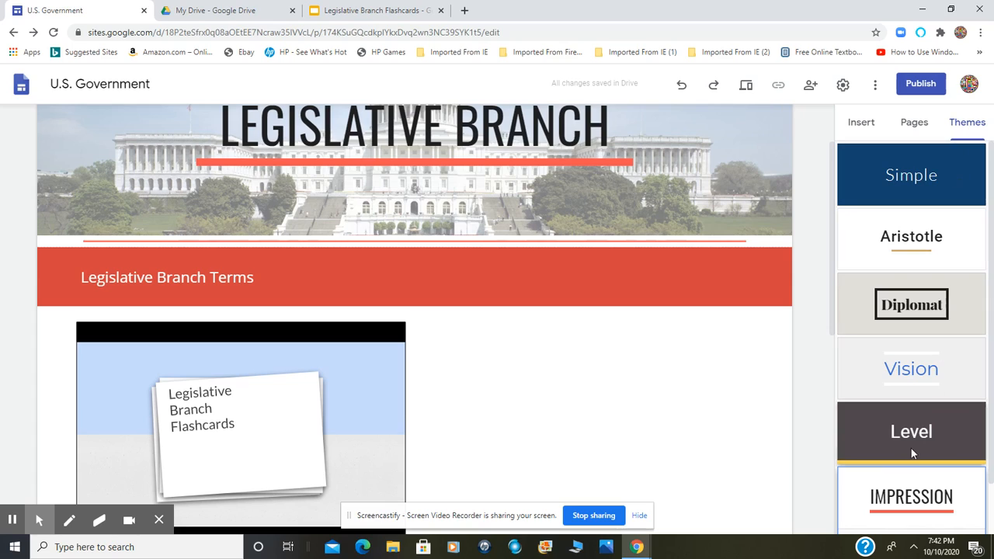
left_click(921, 124)
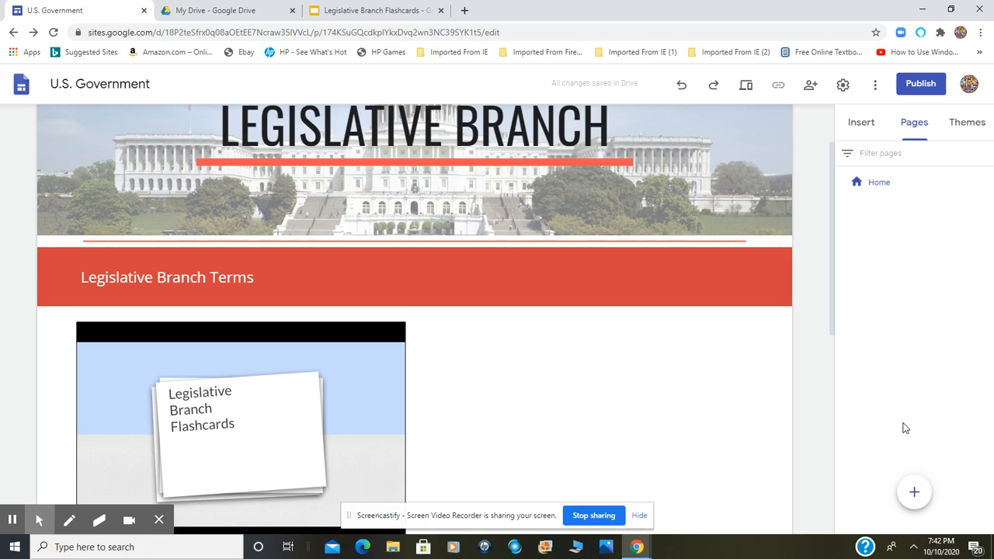
mouse_move(930, 185)
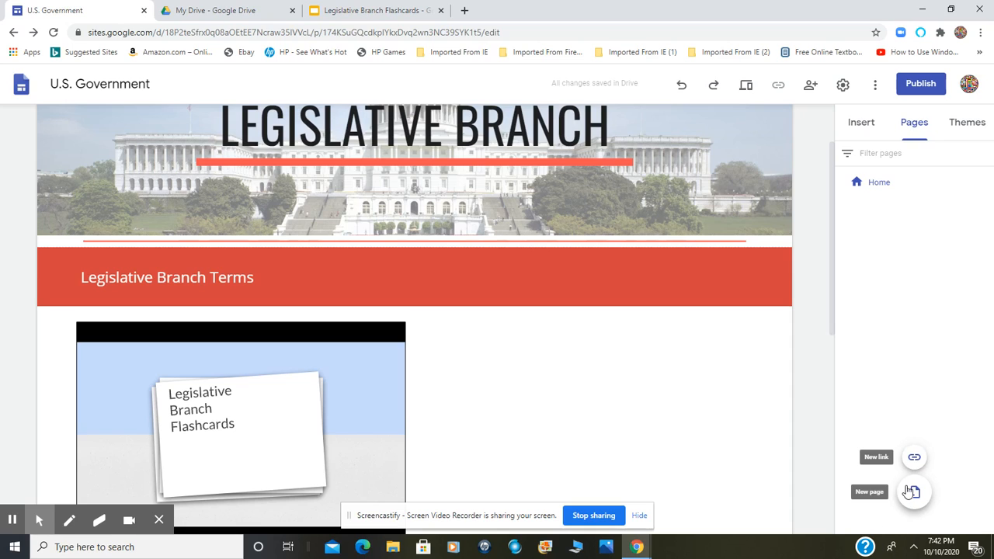
left_click(912, 492)
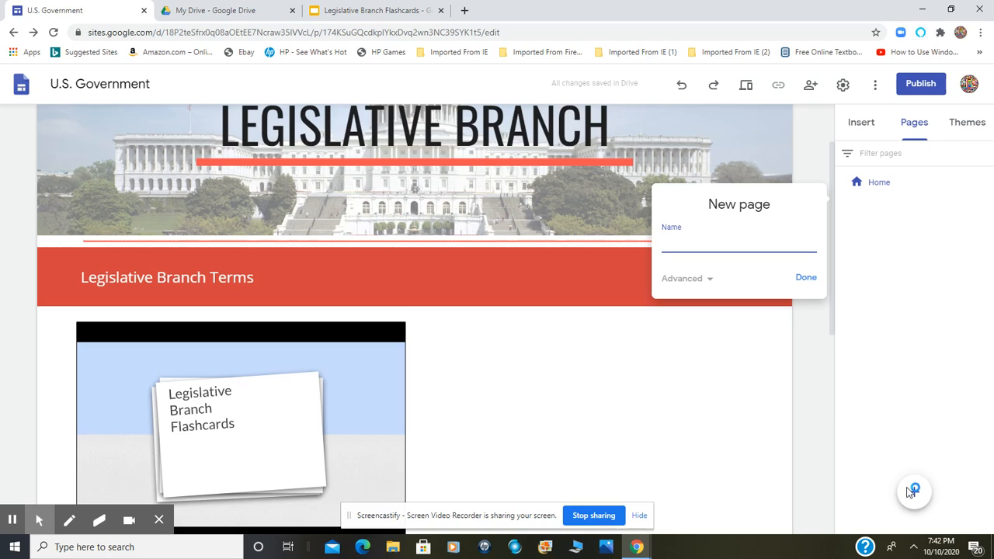
type("Executive Branch kjhkjhk")
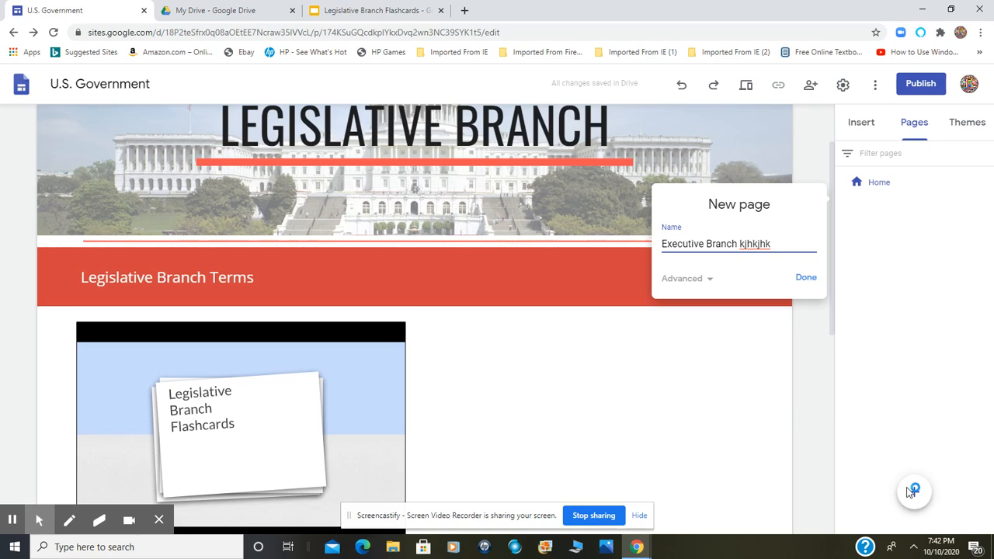
key("BackSpace")
key("BackSpace")
key("BackSpace")
key("BackSpace")
key("BackSpace")
key("BackSpace")
key("BackSpace")
key("BackSpace")
key("BackSpace")
left_click(805, 279)
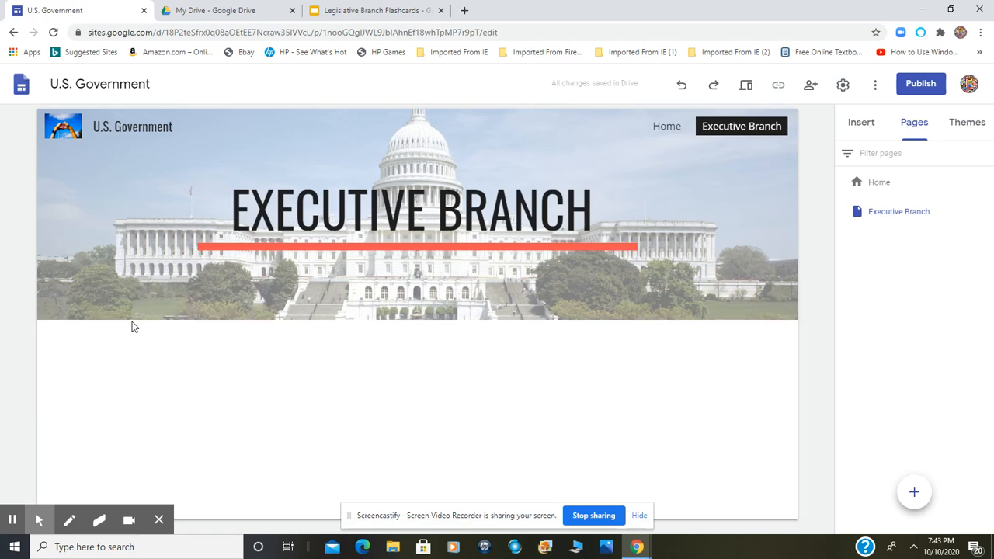
- Search Google images for "white house" and set the daytime photo with the green front lawn as the Executive Branch header image
left_click(139, 303)
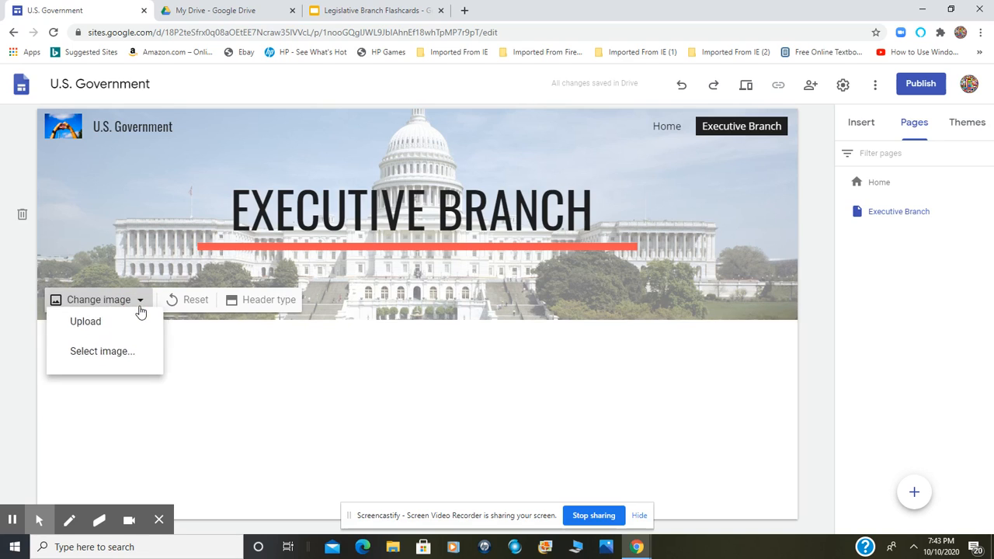
left_click(103, 367)
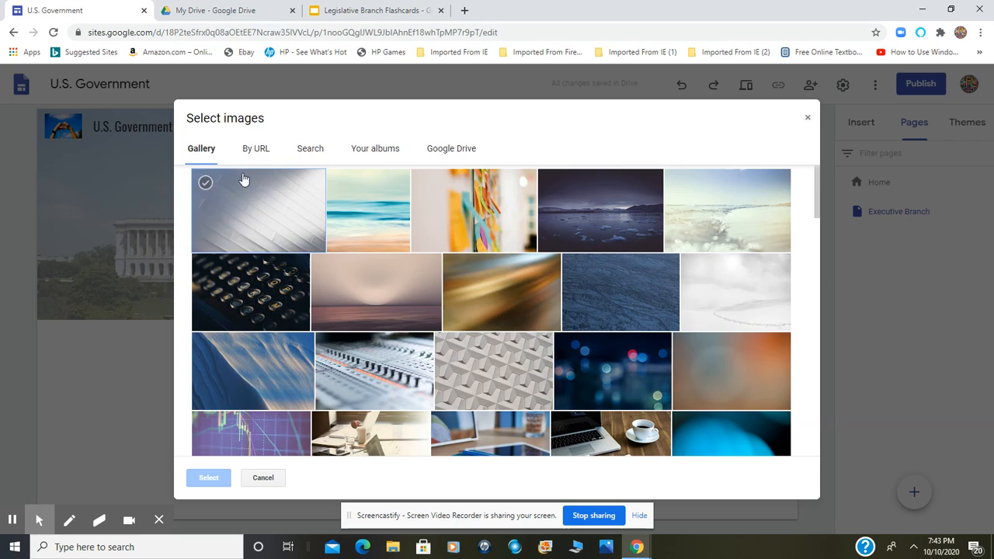
left_click(318, 150)
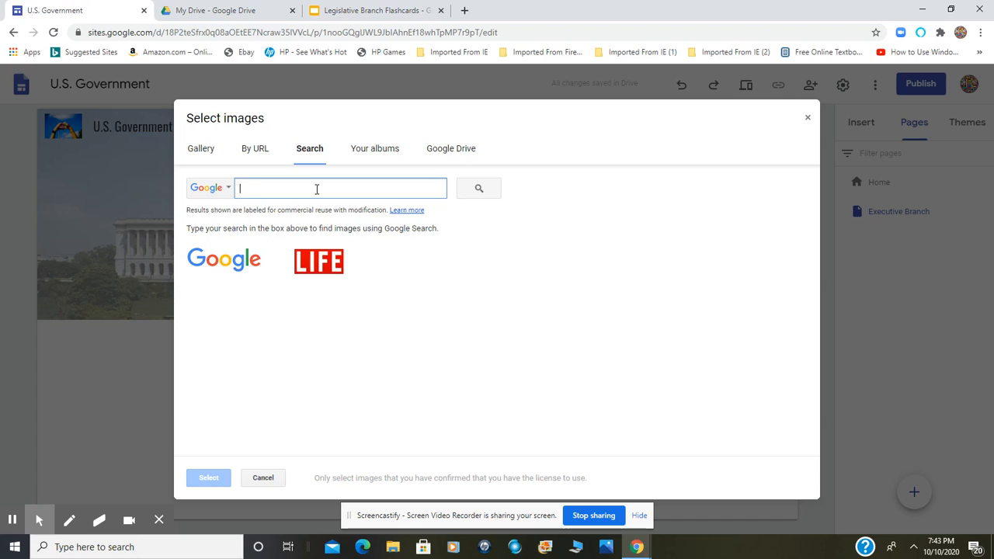
type("white house")
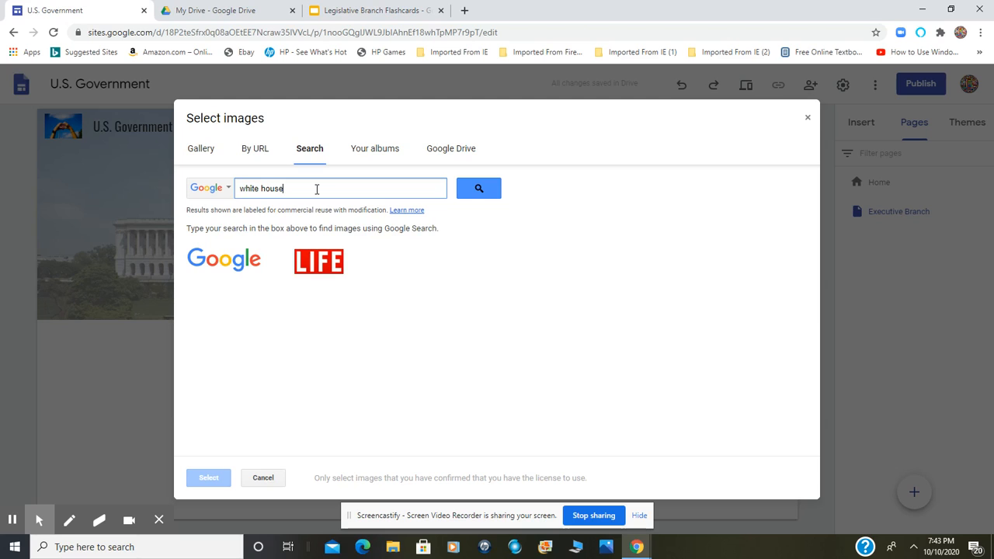
key("Return")
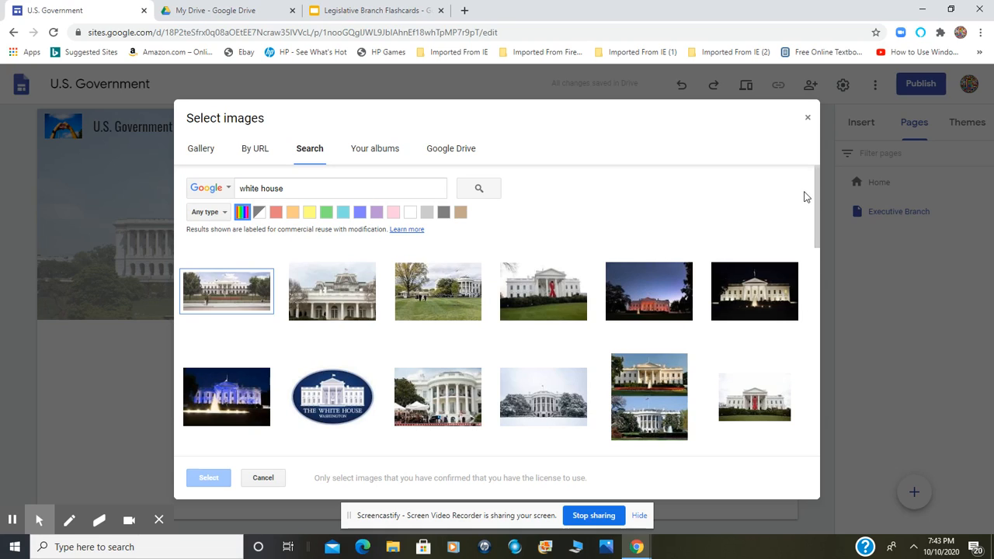
left_click_drag(812, 205, 822, 307)
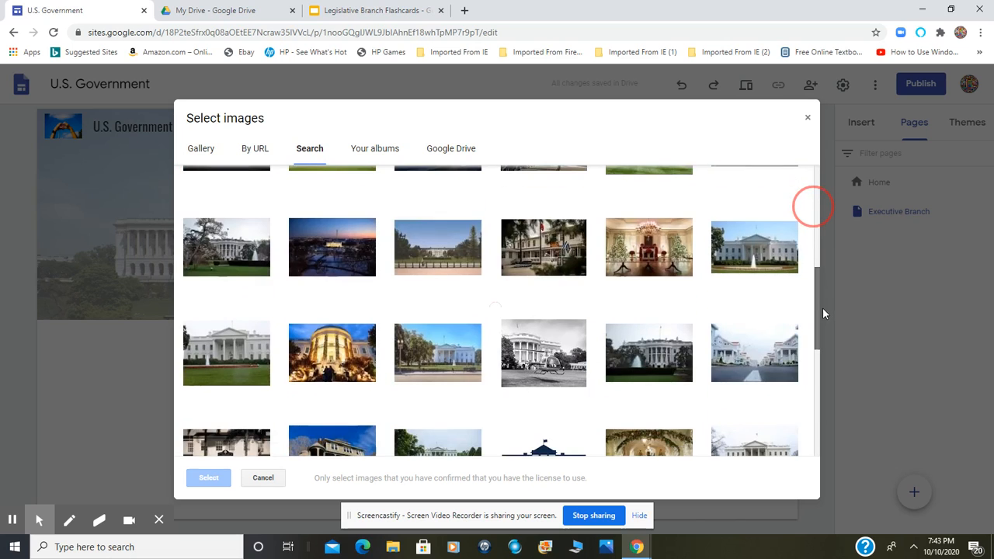
left_click(231, 357)
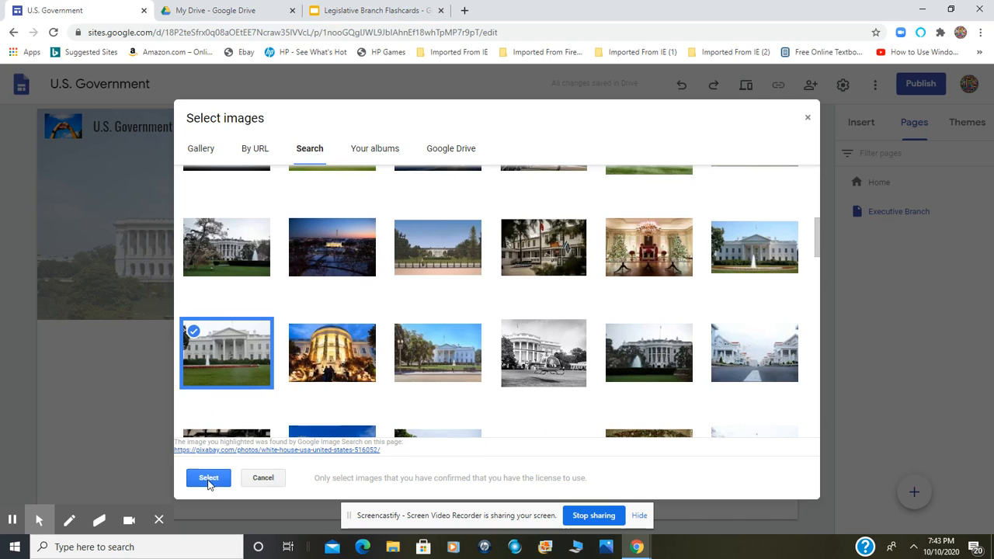
left_click(209, 477)
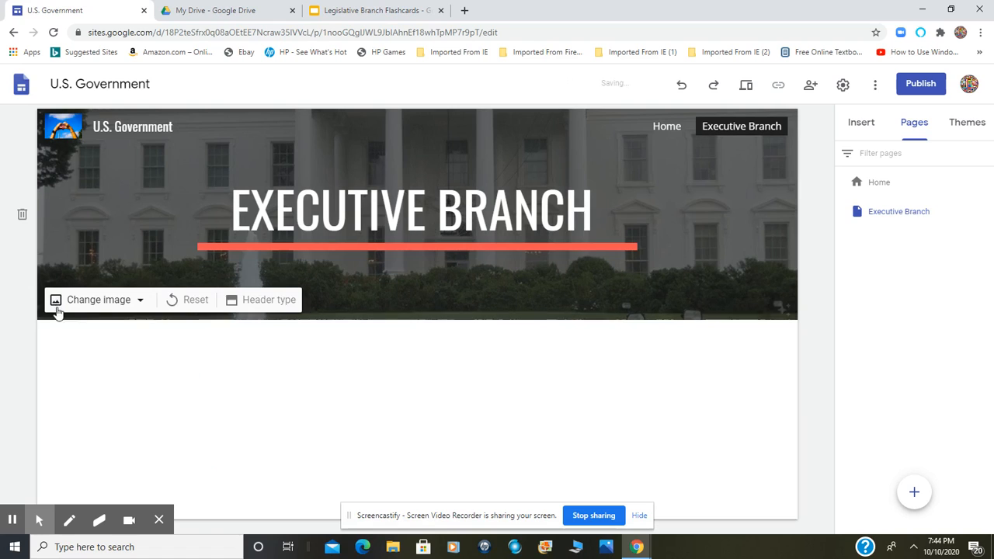
- Search Google images for "white house" and set the bright photo with the large red ribbon as the Executive Branch header image
left_click(69, 303)
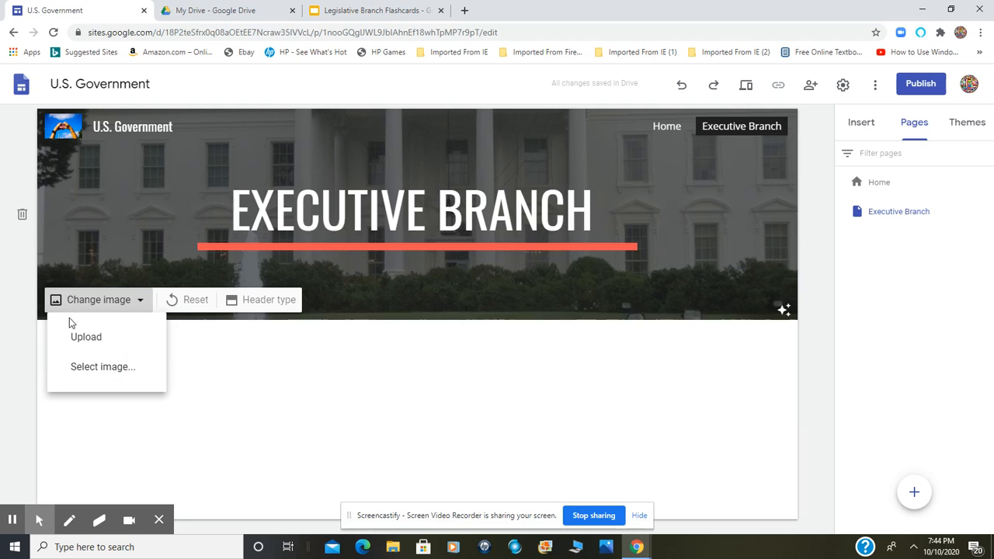
left_click(79, 369)
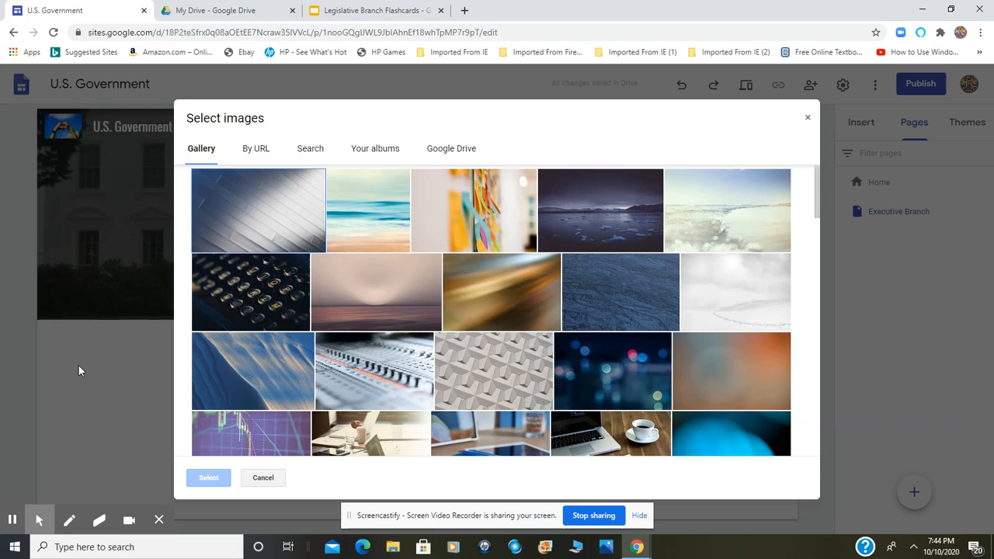
left_click(323, 151)
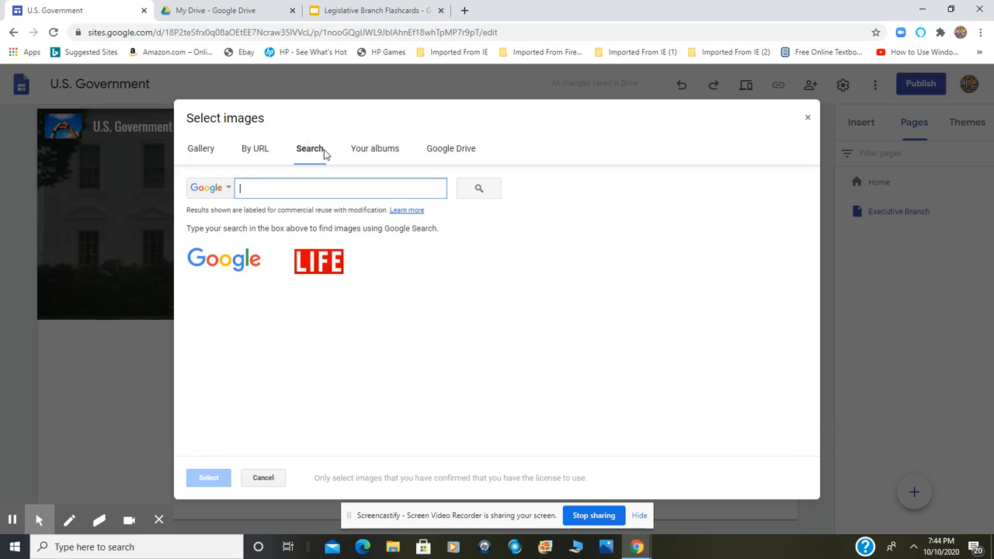
type("white house")
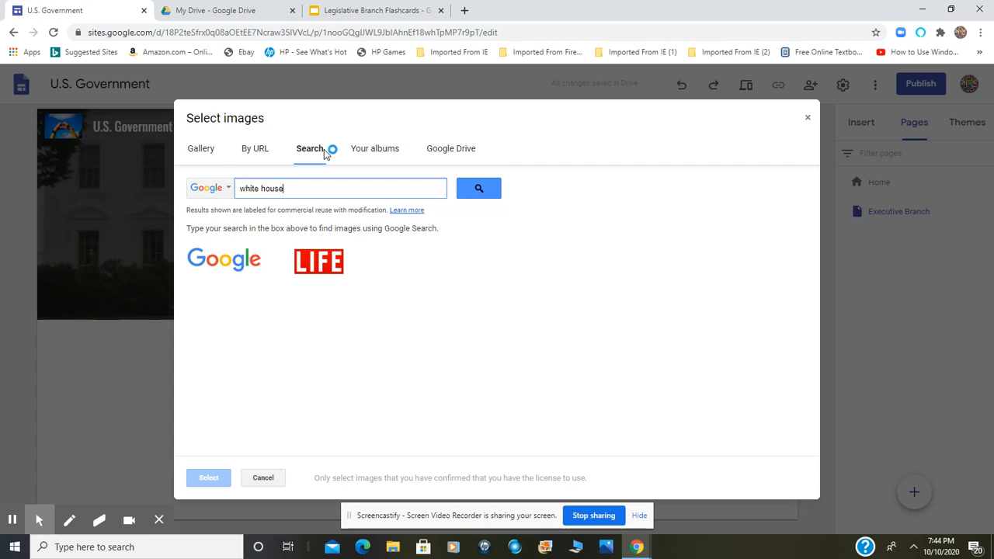
key("Return")
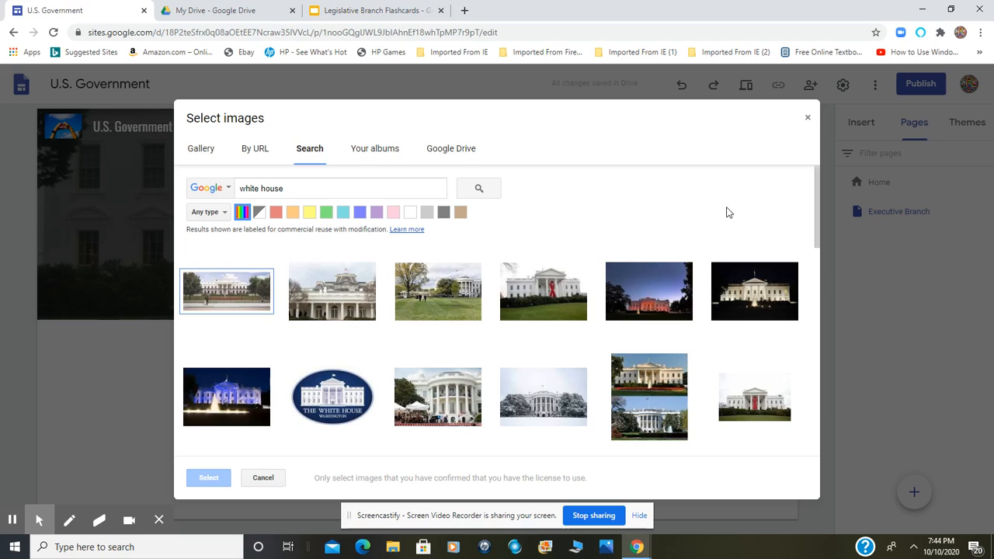
left_click(761, 404)
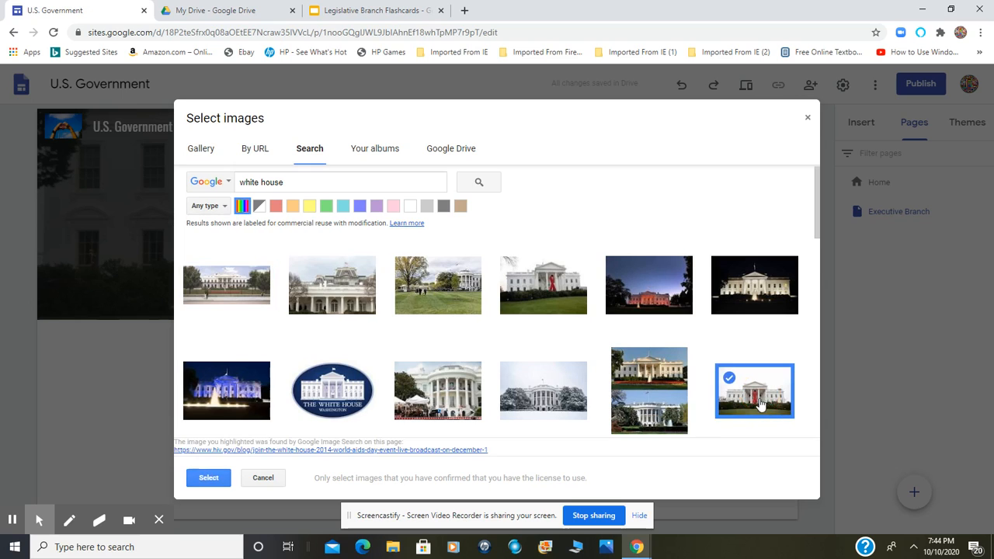
left_click(204, 477)
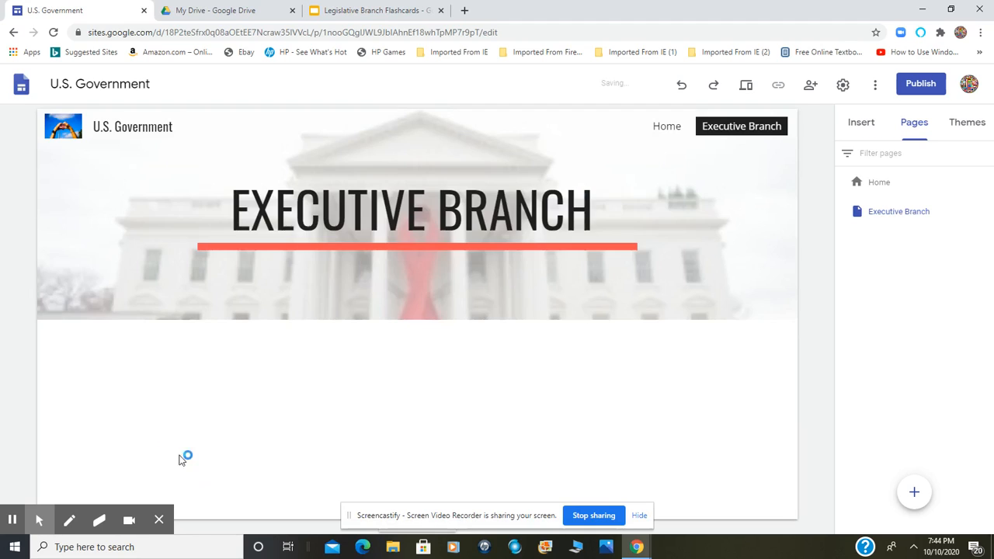
- Replace the header image via a Google "white house" image search, choosing the Pixabay photo with the wide green lawn and blue sky
mouse_move(97, 300)
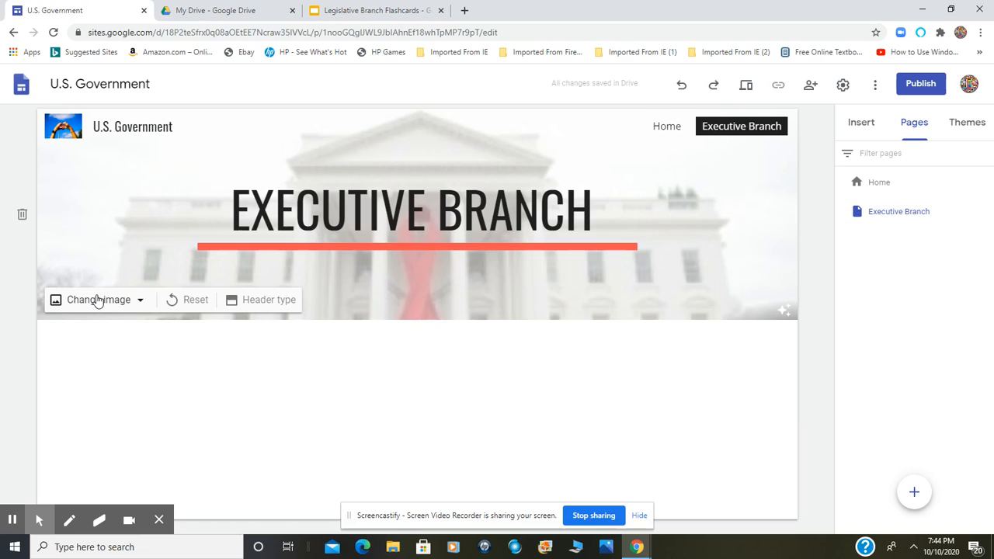
left_click(97, 300)
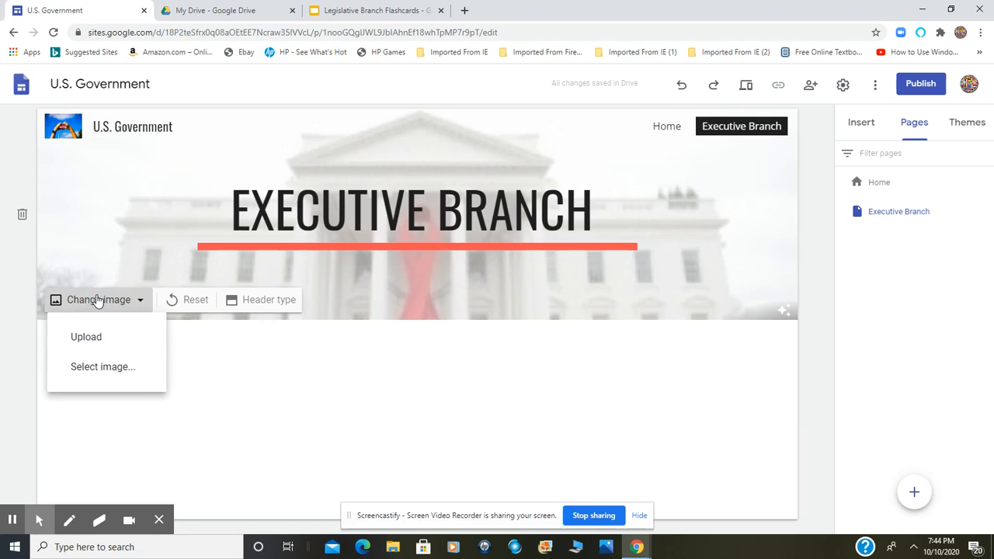
left_click(98, 368)
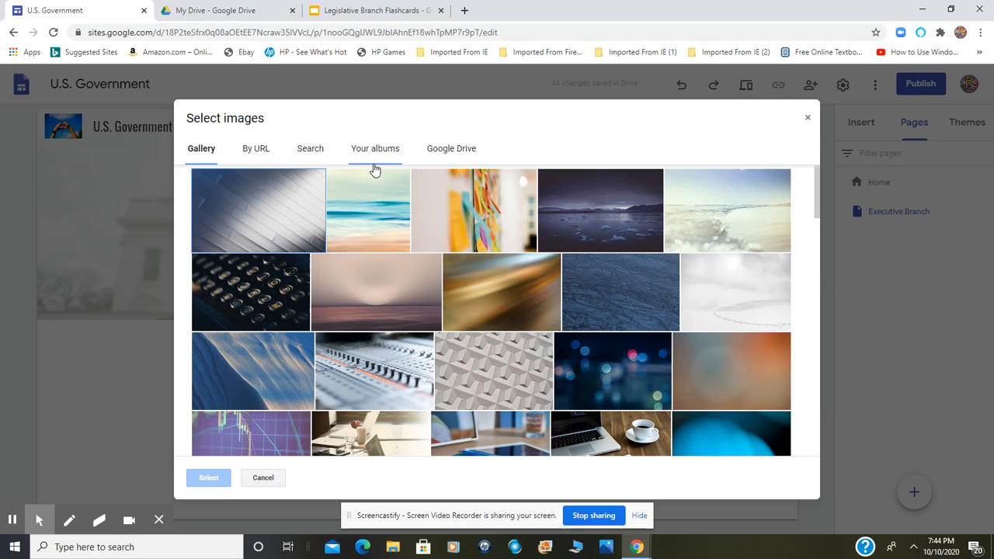
left_click(322, 159)
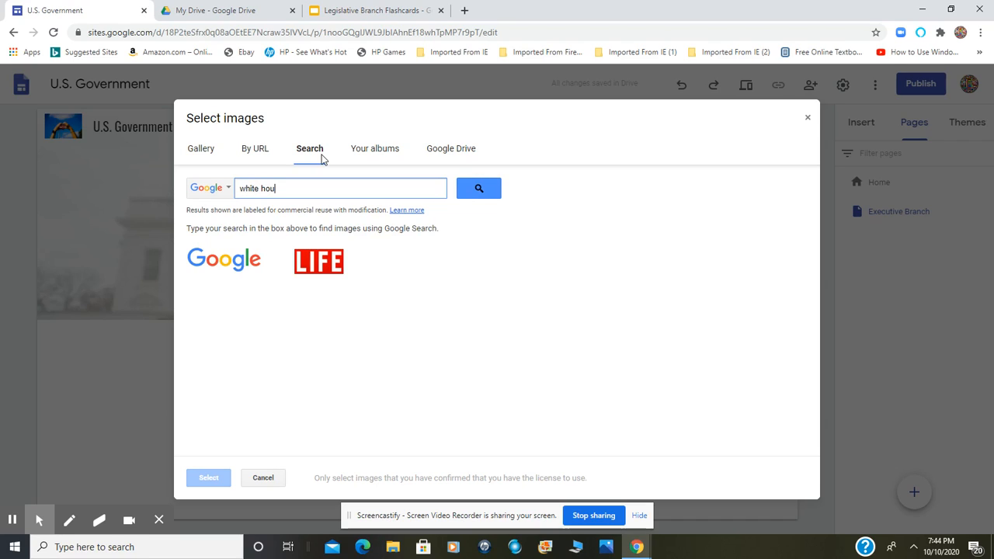
type("white house")
key("Return")
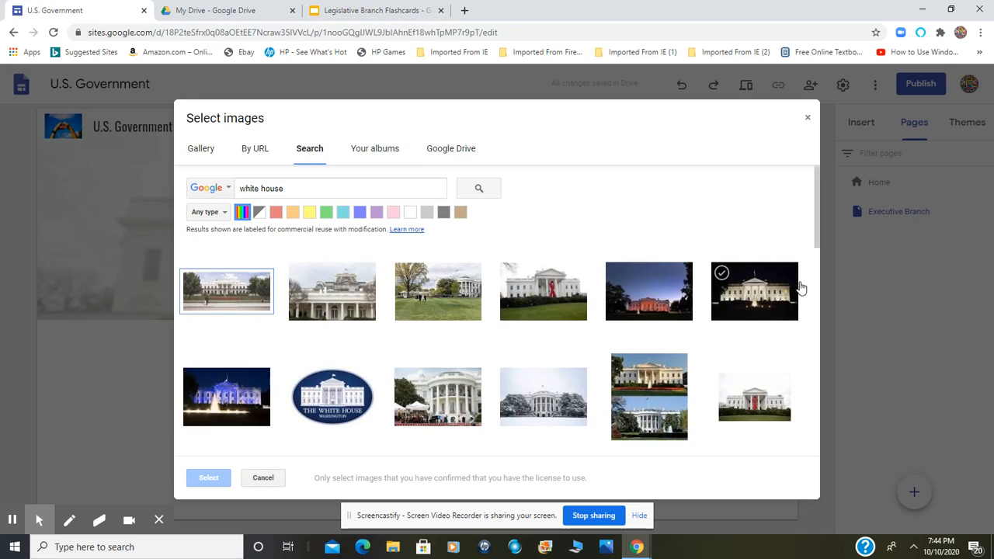
left_click(814, 229)
left_click_drag(815, 229, 801, 489)
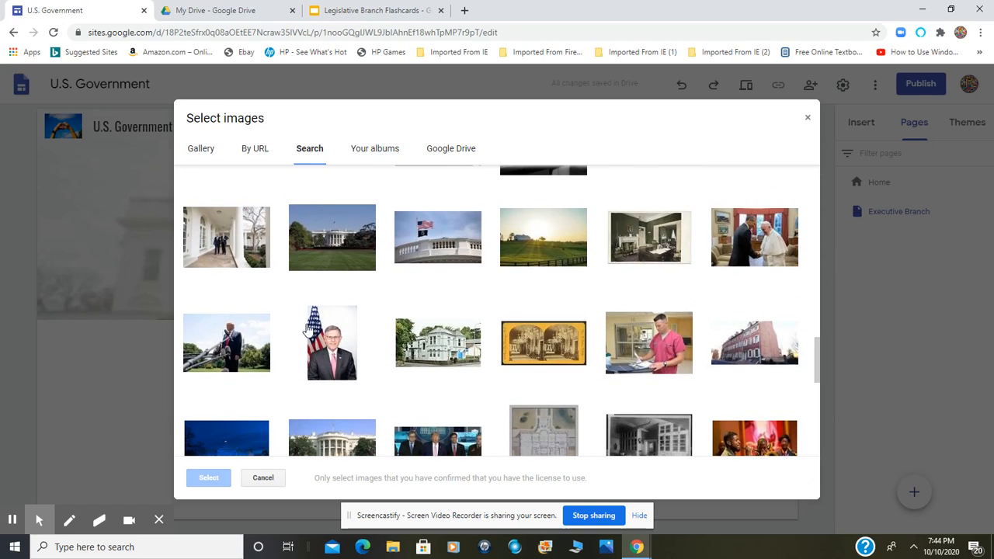
left_click(351, 244)
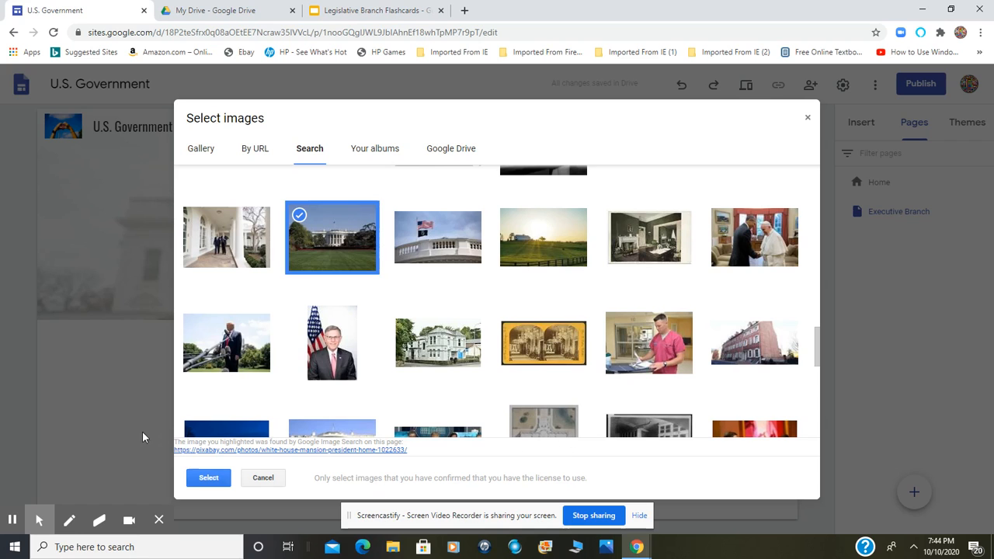
left_click(199, 479)
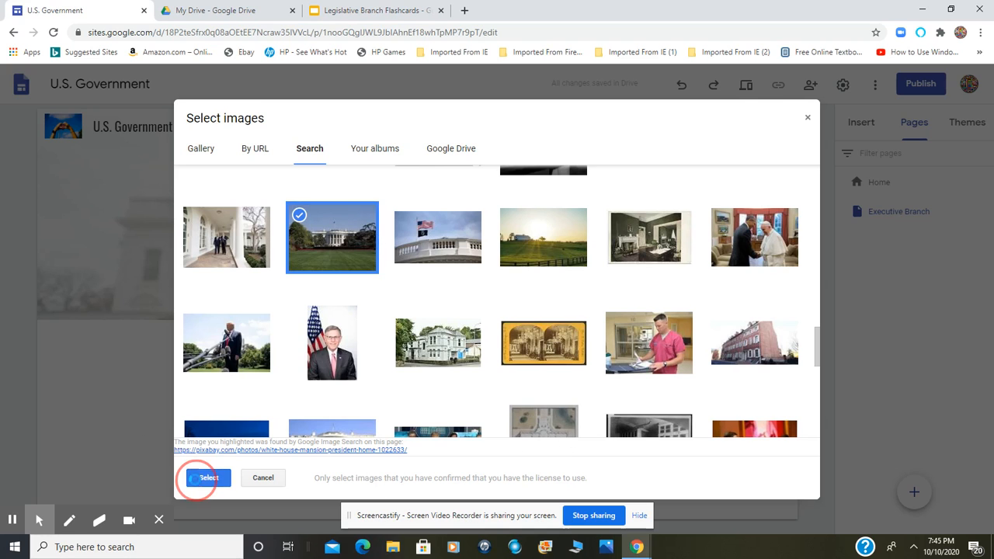